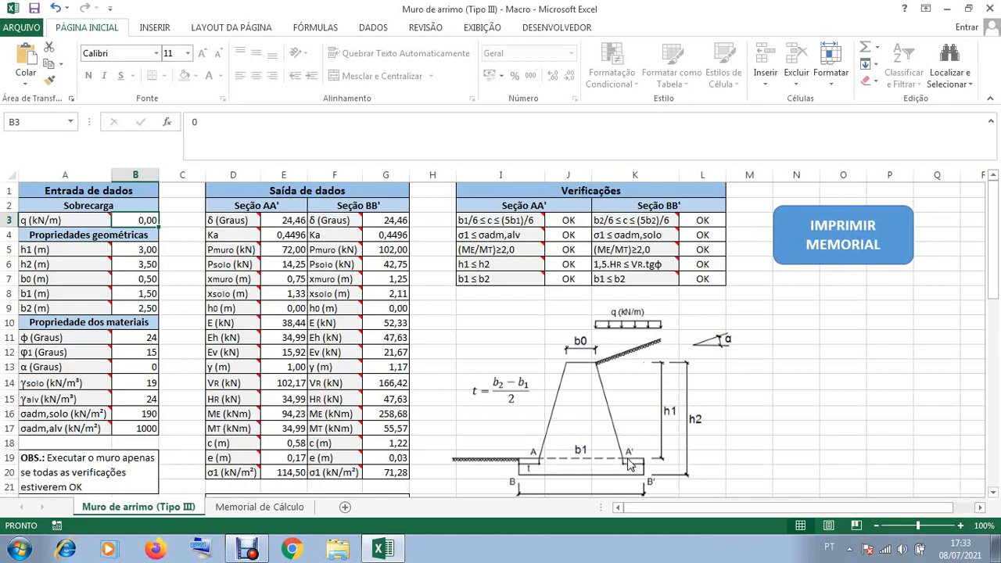
# Step: Examine the wall illustration and the cell comments explaining the input geometry and material properties
pyautogui.scroll(-1, 614, 462)
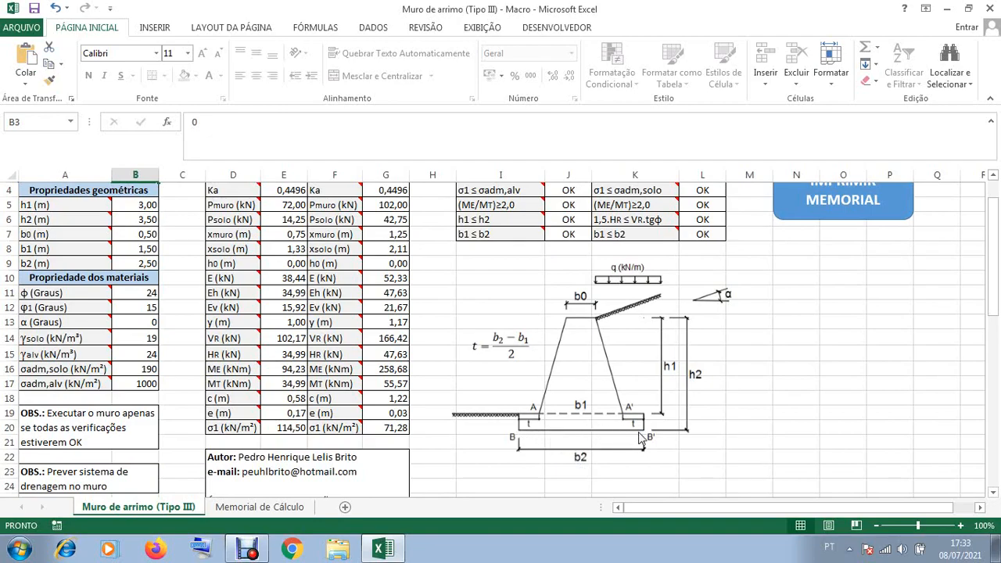
pyautogui.scroll(1, 643, 440)
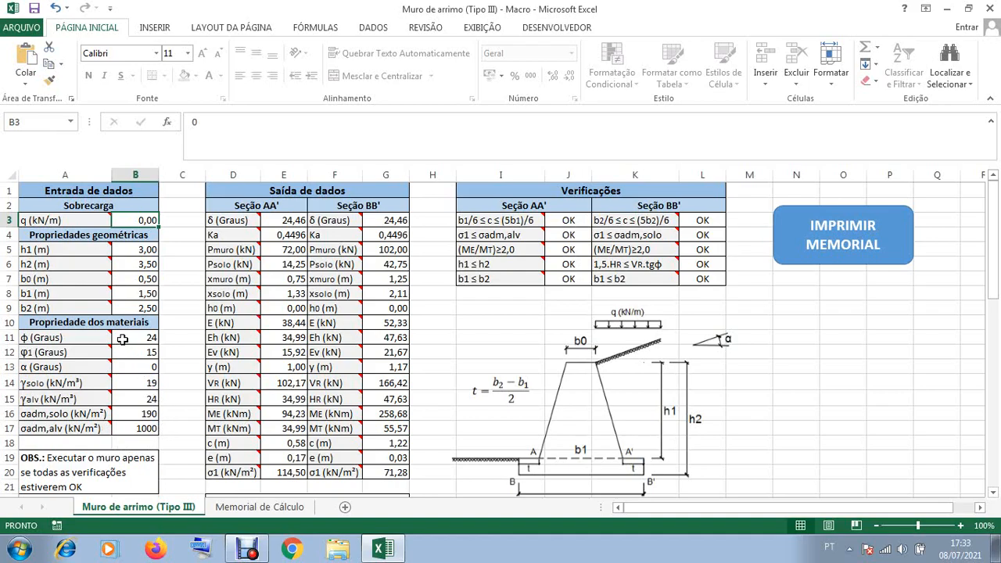
pyautogui.moveTo(102, 337)
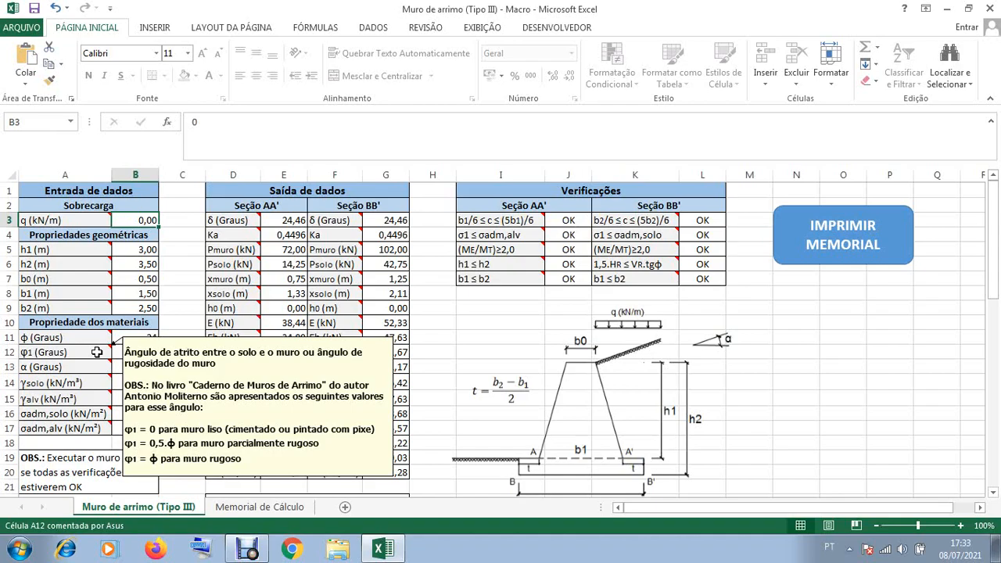
pyautogui.moveTo(96, 368)
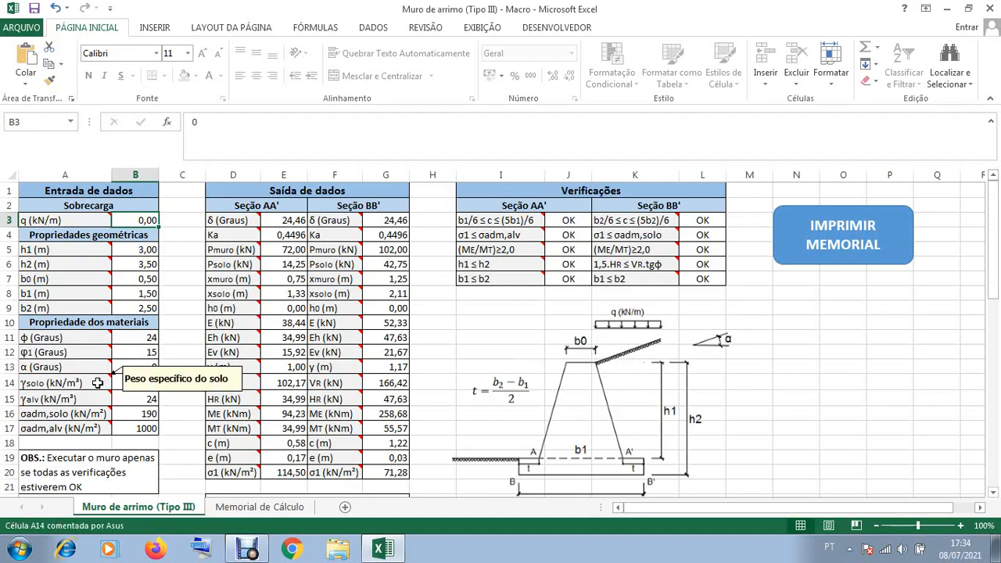
pyautogui.moveTo(100, 399)
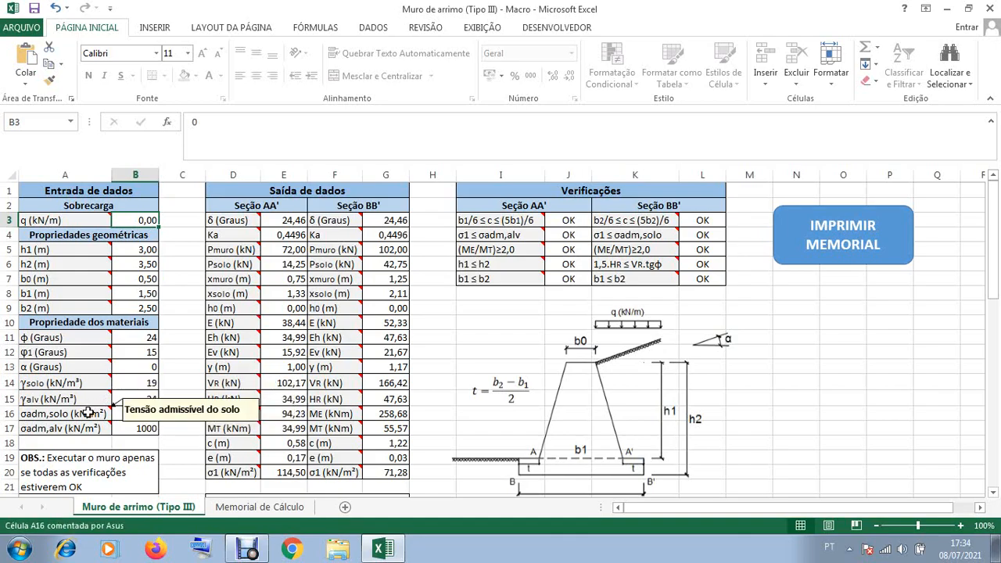
pyautogui.moveTo(82, 428)
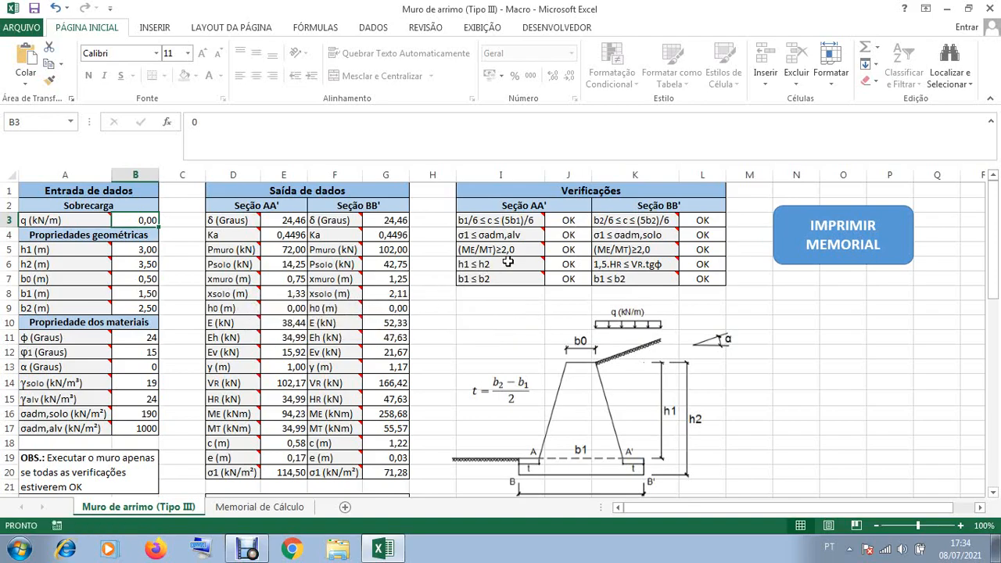
pyautogui.moveTo(526, 239)
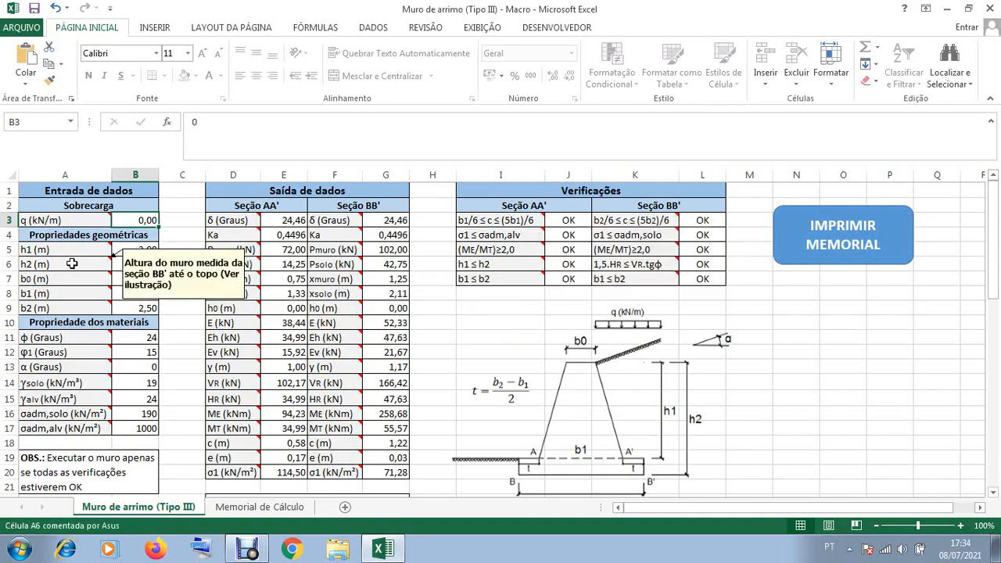
pyautogui.moveTo(84, 296)
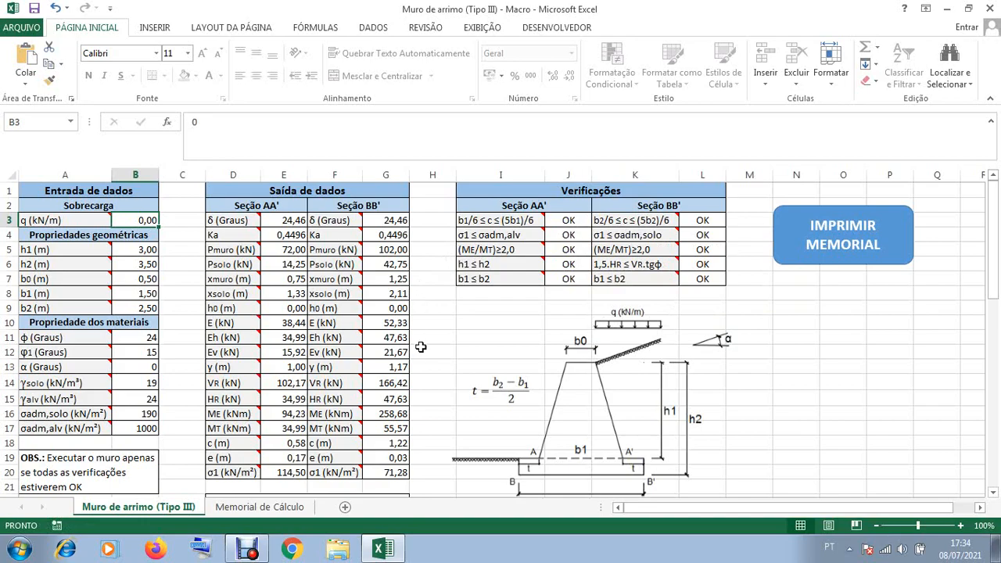
# Step: Read the cell comments of the output data for sections AA' and BB', from δ through σ1
pyautogui.scroll(-1, 421, 348)
pyautogui.moveTo(329, 428)
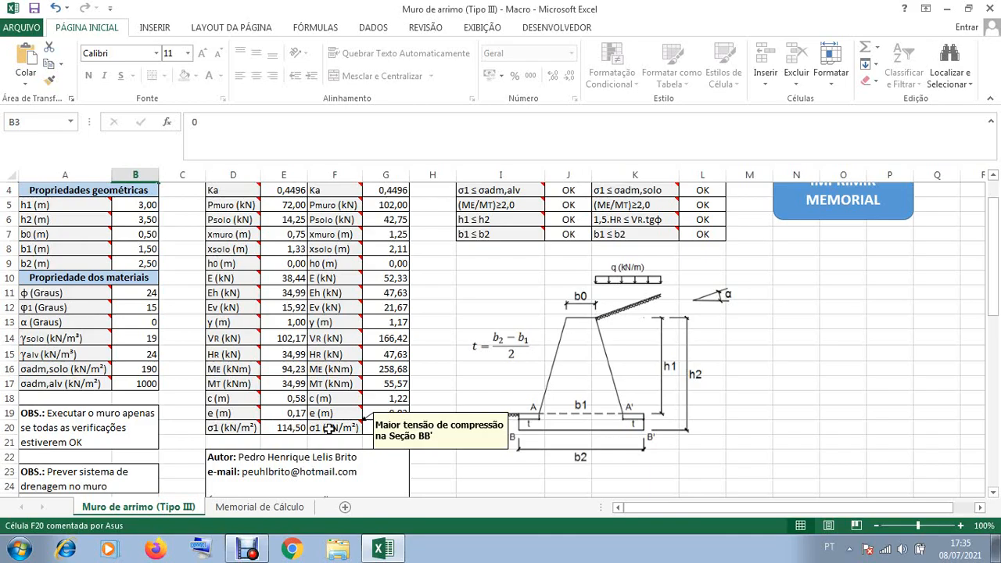
pyautogui.scroll(1, 408, 393)
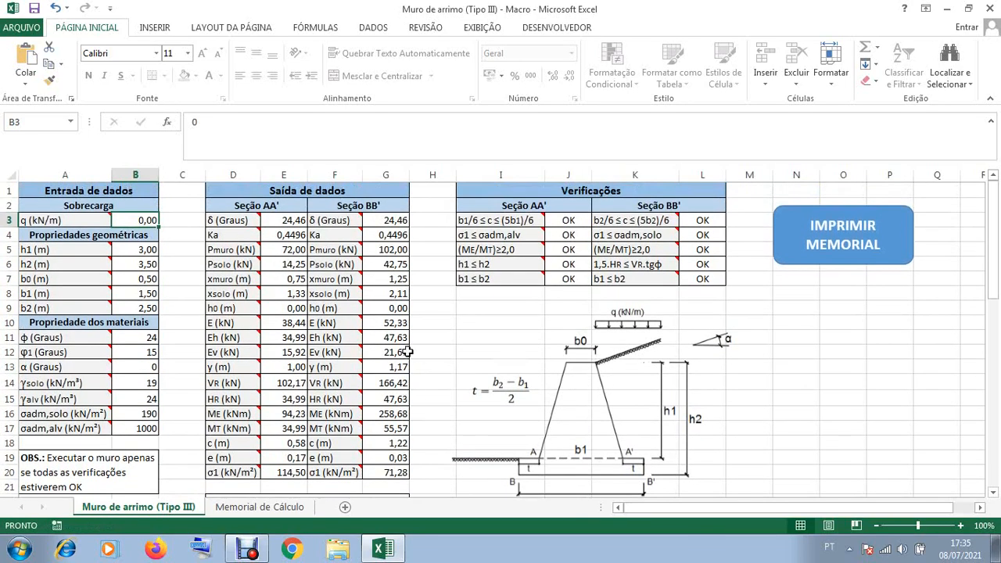
pyautogui.moveTo(330, 324)
pyautogui.moveTo(234, 218)
pyautogui.moveTo(233, 263)
pyautogui.moveTo(229, 311)
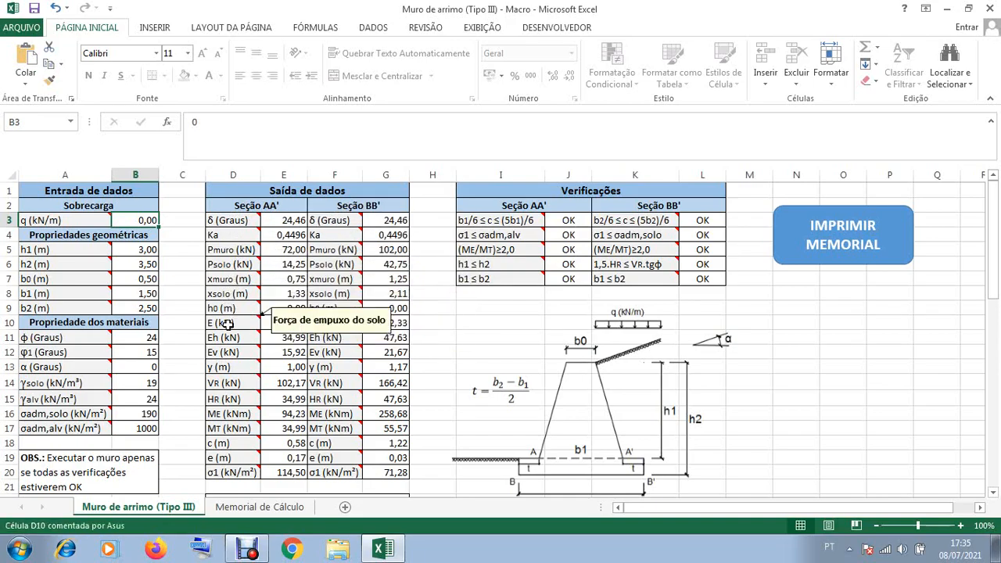
pyautogui.moveTo(223, 353)
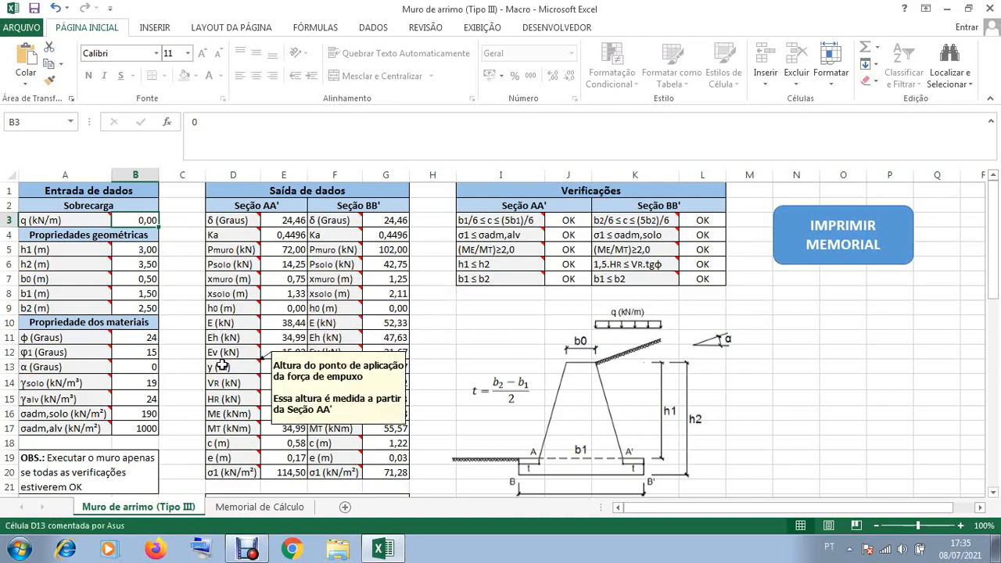
pyautogui.moveTo(222, 399)
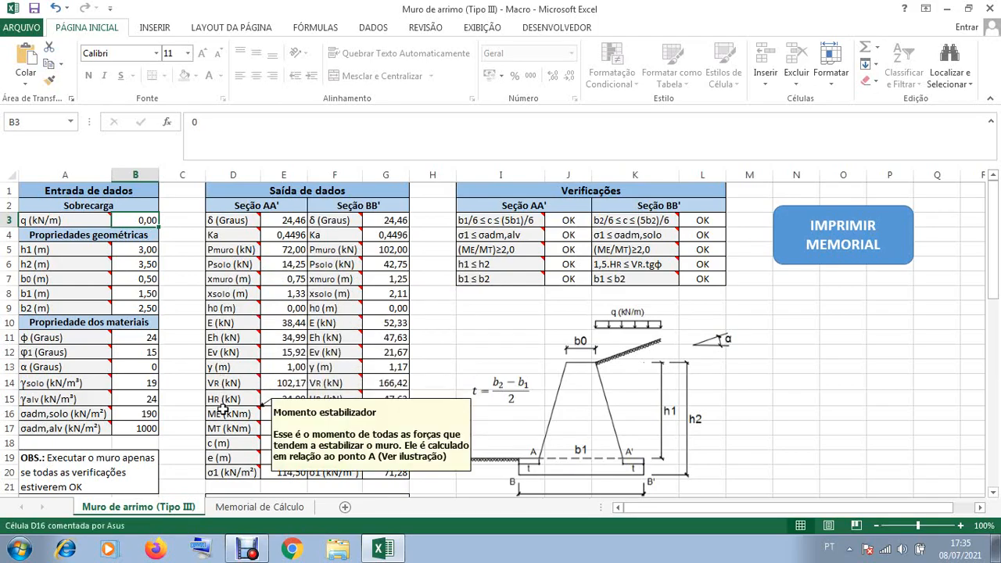
pyautogui.moveTo(221, 442)
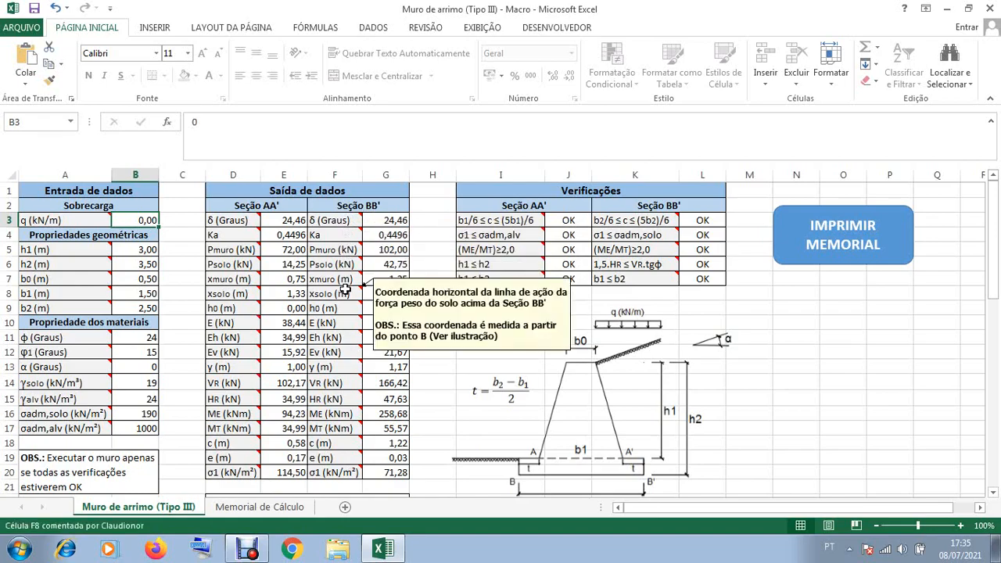
pyautogui.moveTo(345, 327)
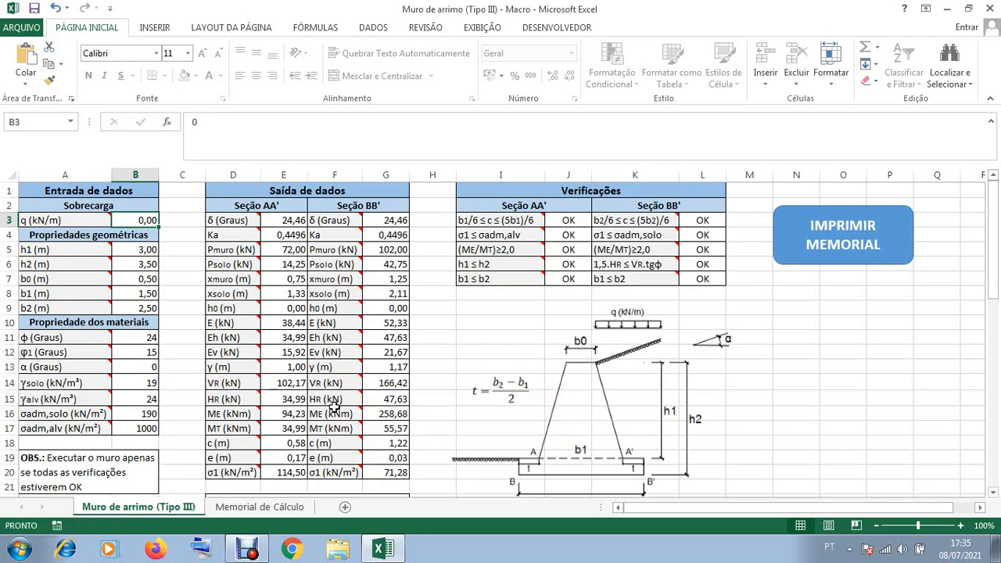
pyautogui.moveTo(332, 461)
# Step: Examine the section AA' verifications for resultant position and overturning, along with the stabilizing moment they rely on
pyautogui.moveTo(535, 219)
pyautogui.moveTo(491, 221)
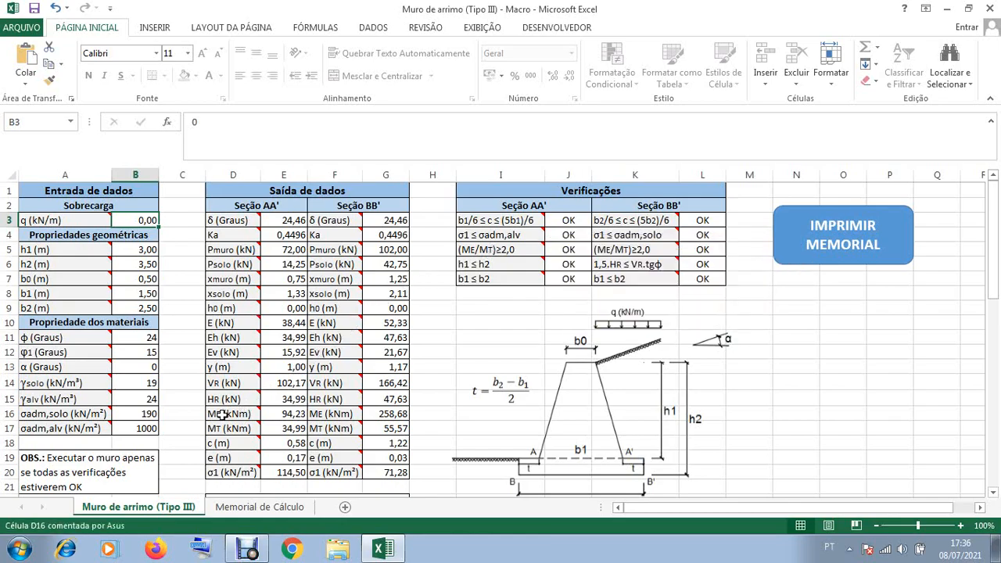
pyautogui.moveTo(223, 414)
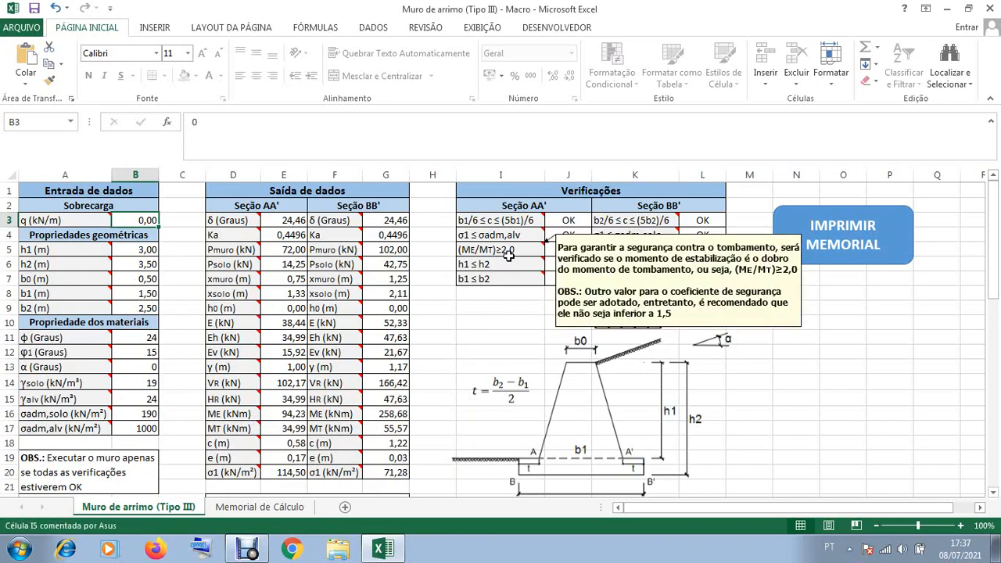
pyautogui.moveTo(529, 250)
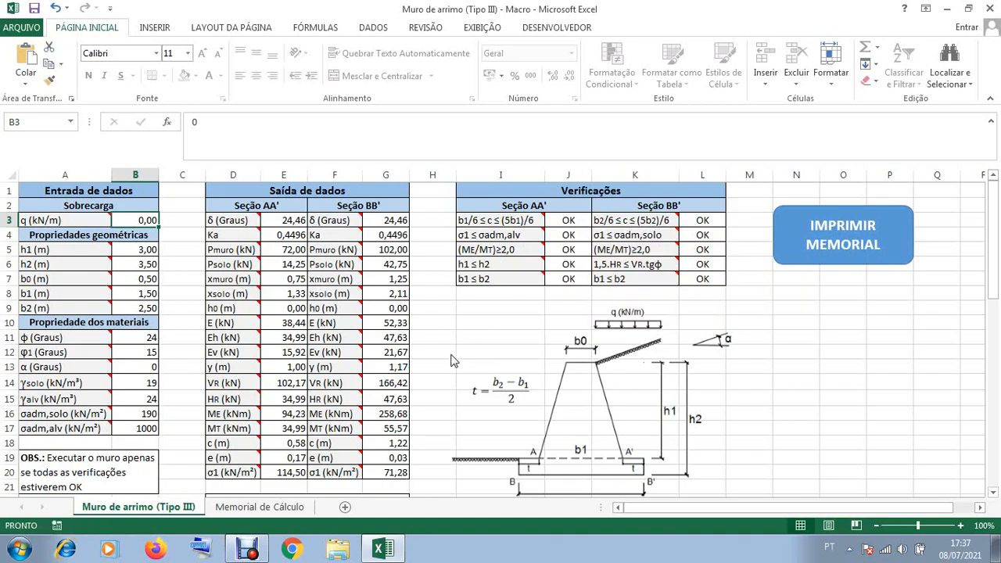
# Step: Try a wall height h1 of 4 m to test the h1 ≤ h2 verification, and undo the change
pyautogui.click(141, 249)
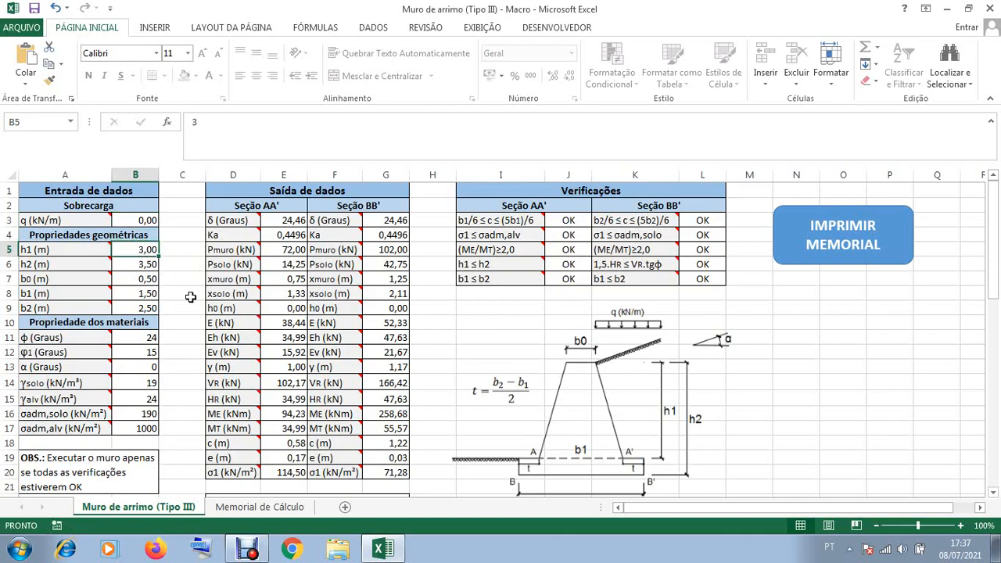
pyautogui.write('4')
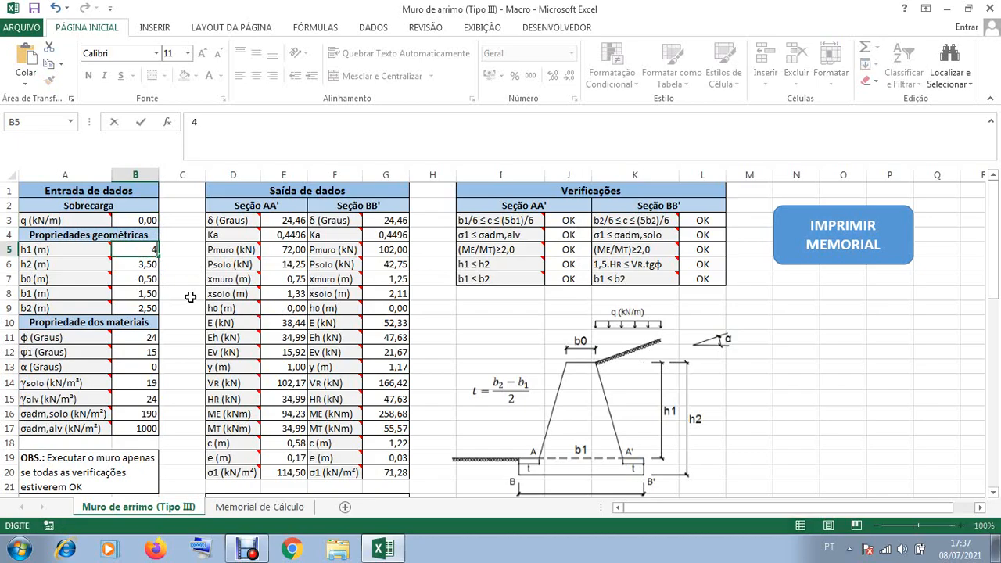
pyautogui.press('Return')
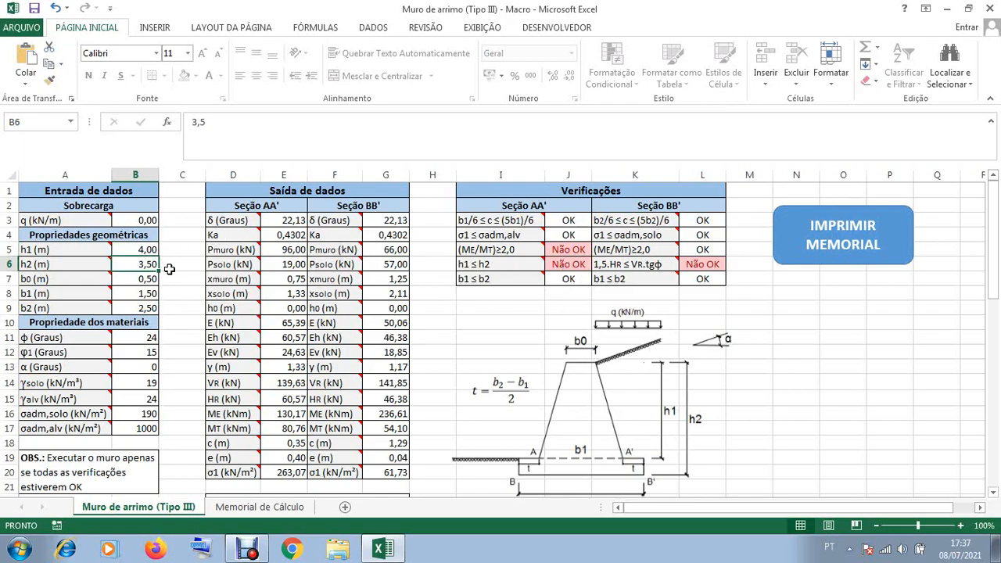
pyautogui.hotkey('ctrl', 'z')
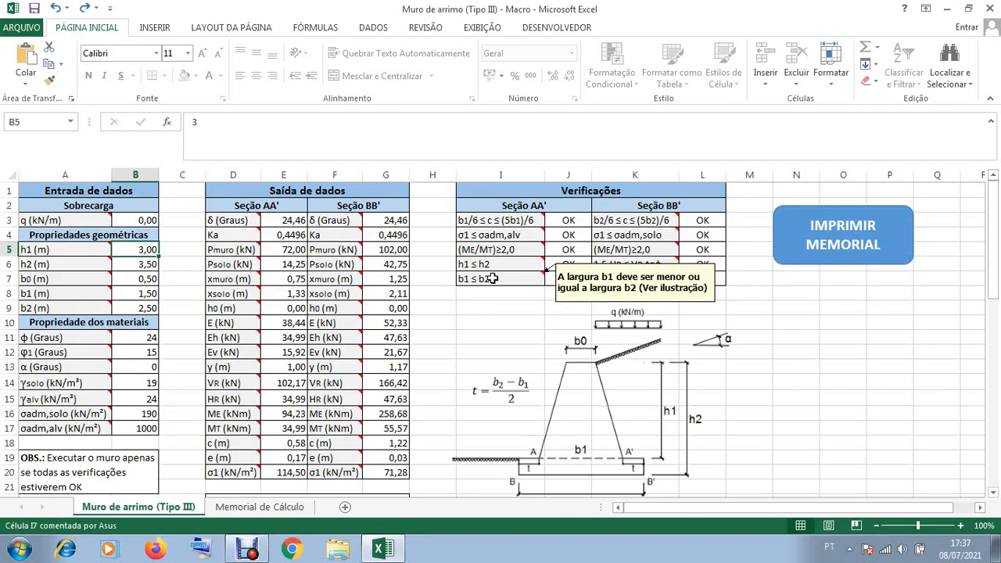
# Step: Try a base width b1 of 3 m to test the b1 ≤ b2 verification, and undo the change
pyautogui.scroll(-2, 492, 279)
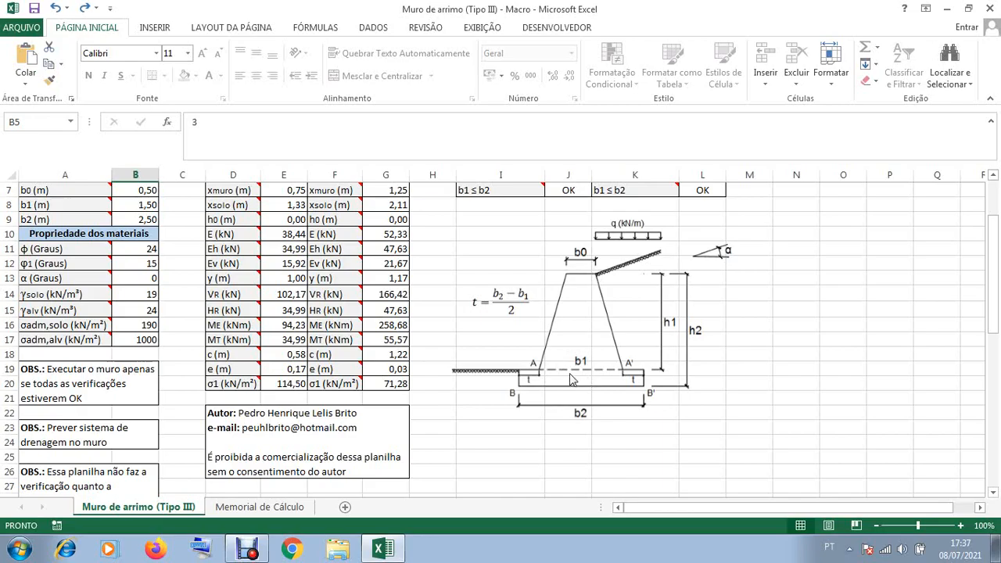
pyautogui.scroll(2, 571, 380)
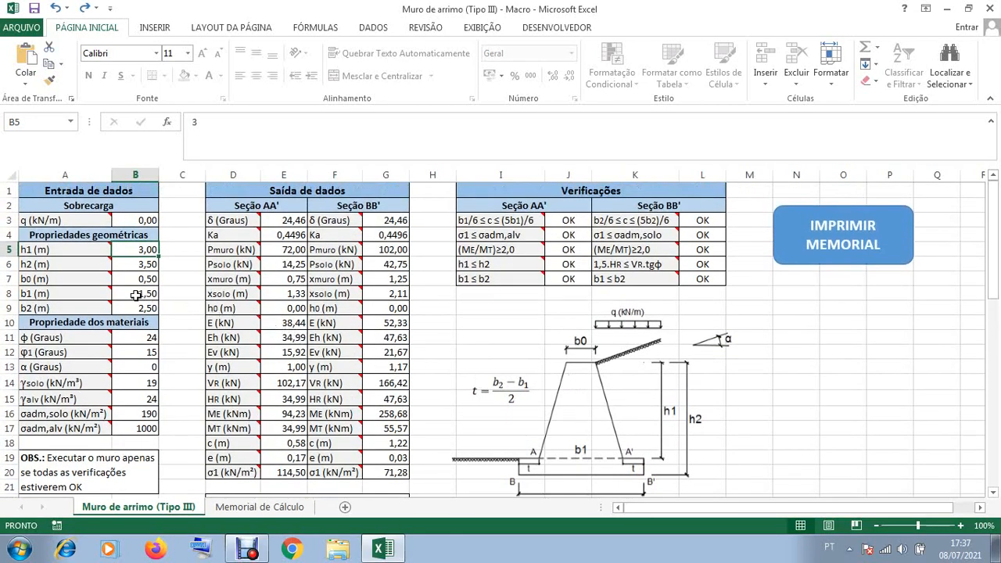
pyautogui.click(136, 295)
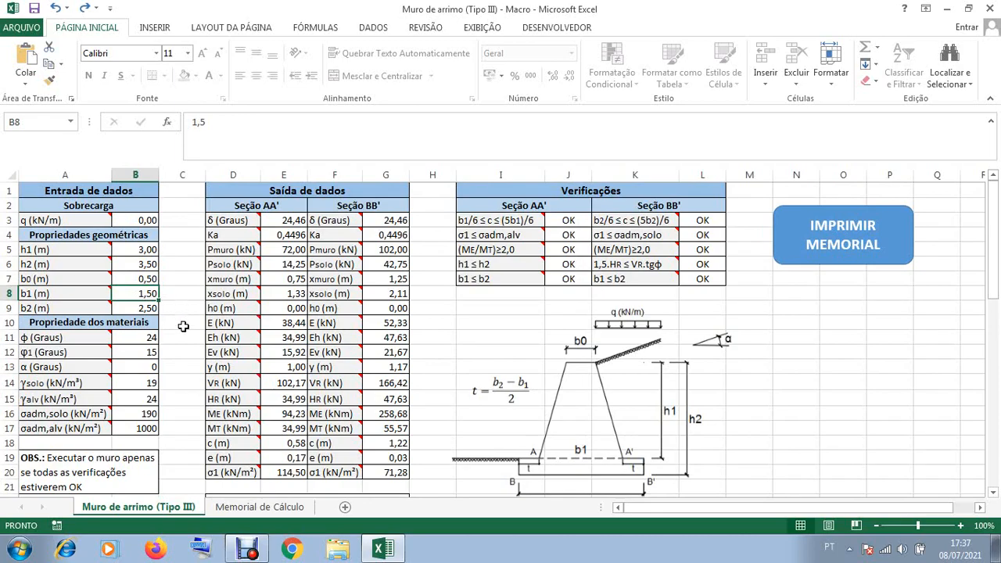
pyautogui.write('3')
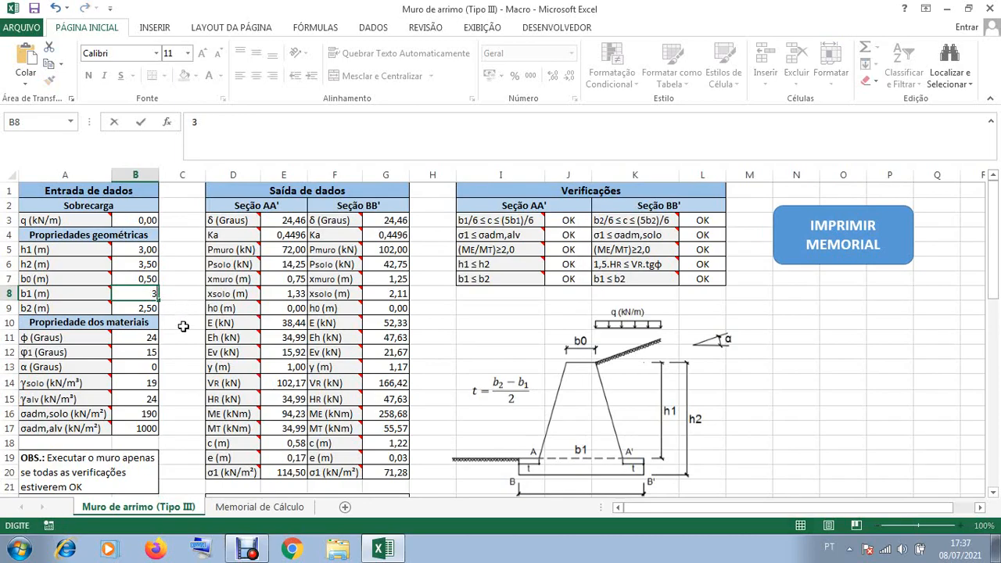
pyautogui.press('Return')
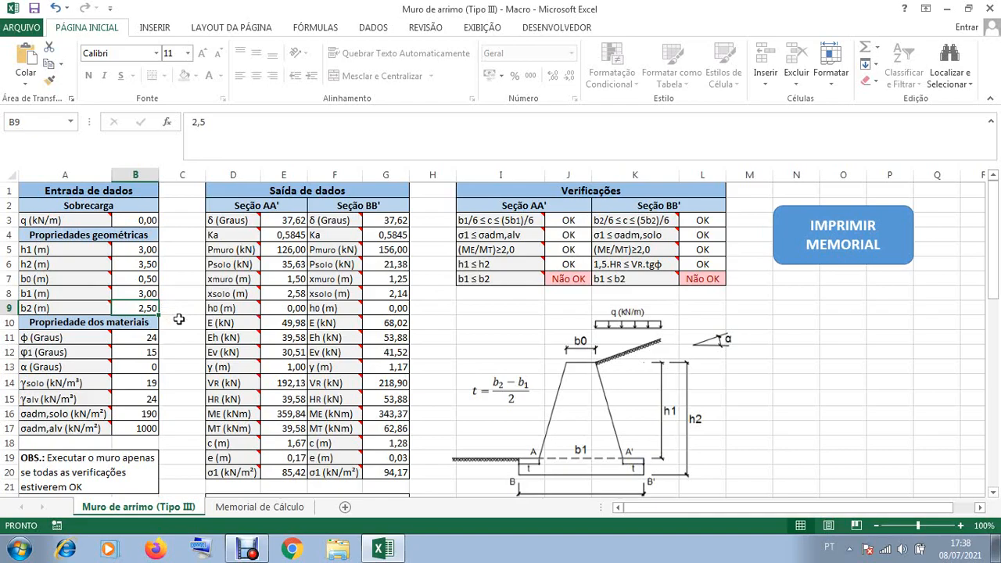
pyautogui.hotkey('ctrl', 'z')
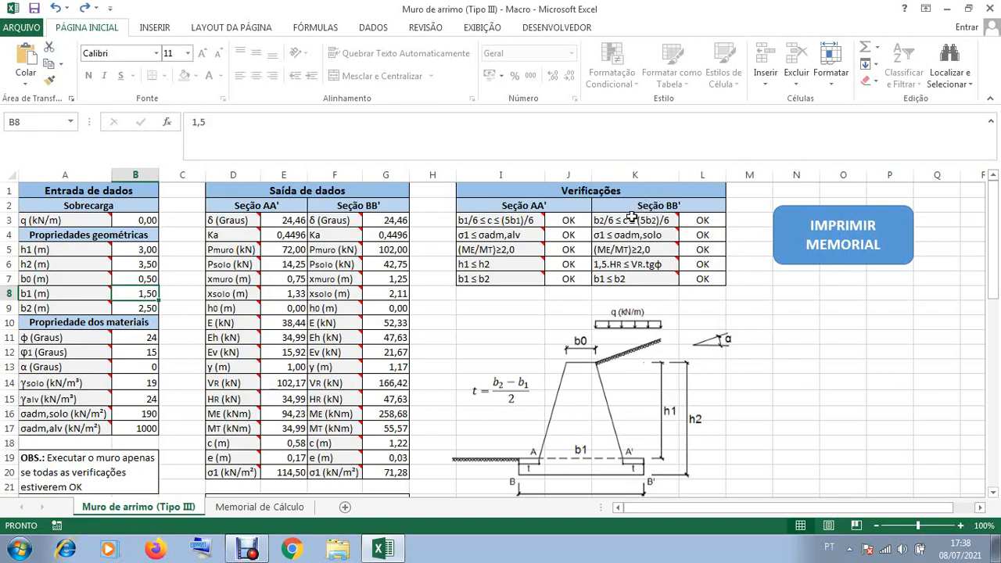
# Step: Examine the section BB' verifications for resultant position, soil stress, overturning, sliding and b1 ≤ b2 against the related outputs and illustration
pyautogui.moveTo(631, 220)
pyautogui.moveTo(341, 442)
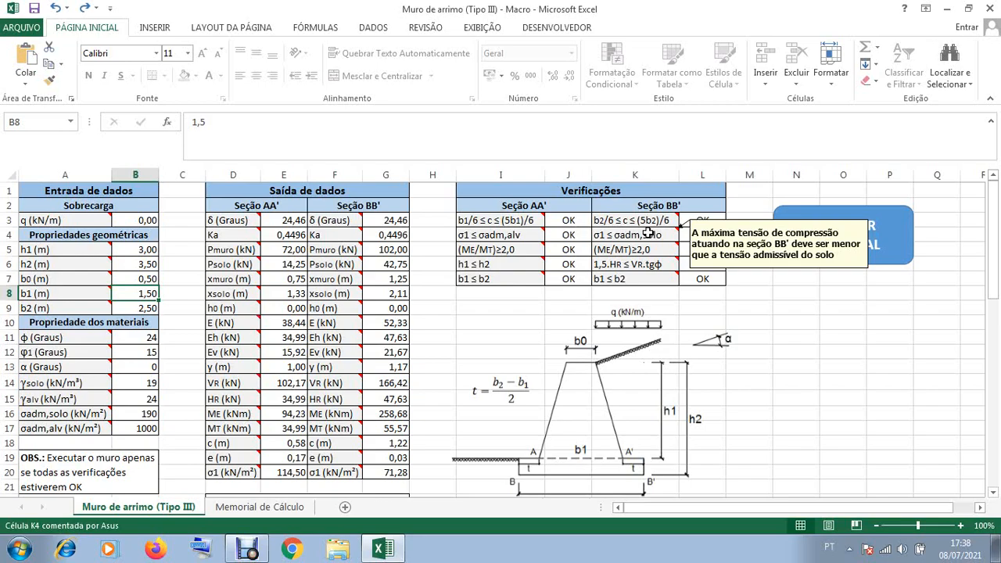
pyautogui.scroll(-1, 649, 233)
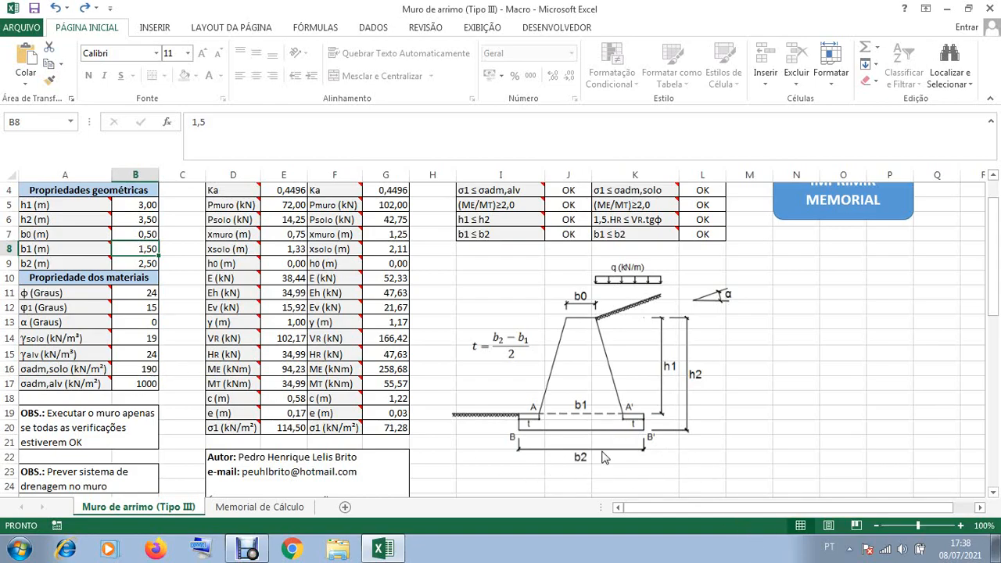
pyautogui.scroll(1, 665, 477)
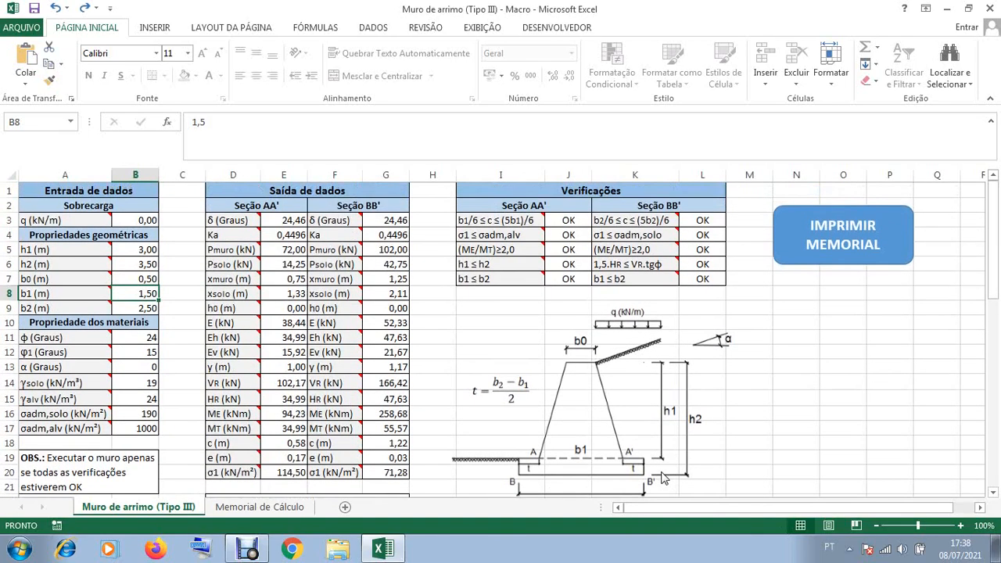
pyautogui.moveTo(670, 248)
pyautogui.moveTo(338, 416)
pyautogui.moveTo(665, 265)
pyautogui.moveTo(342, 398)
pyautogui.scroll(-1, 510, 349)
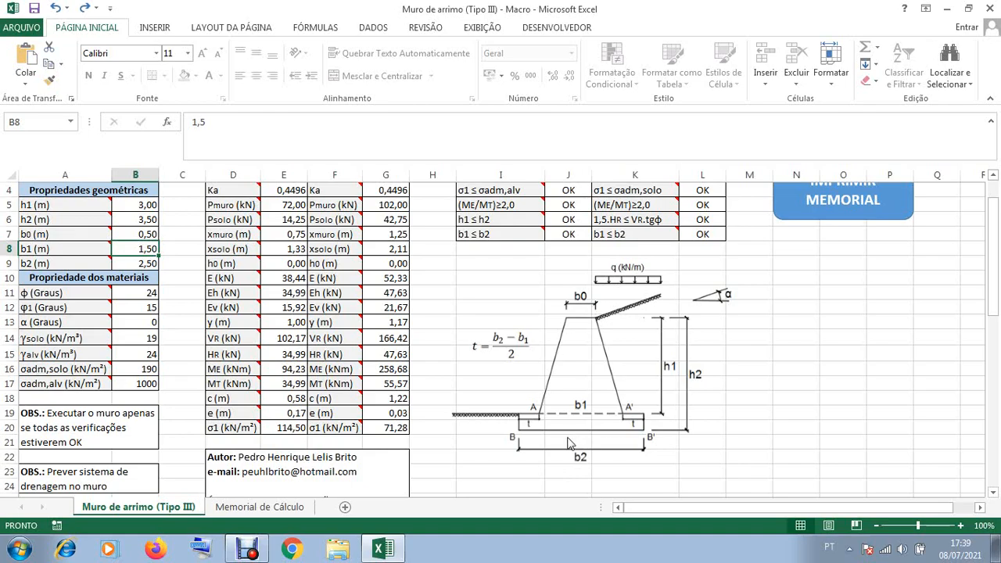
pyautogui.scroll(1, 568, 443)
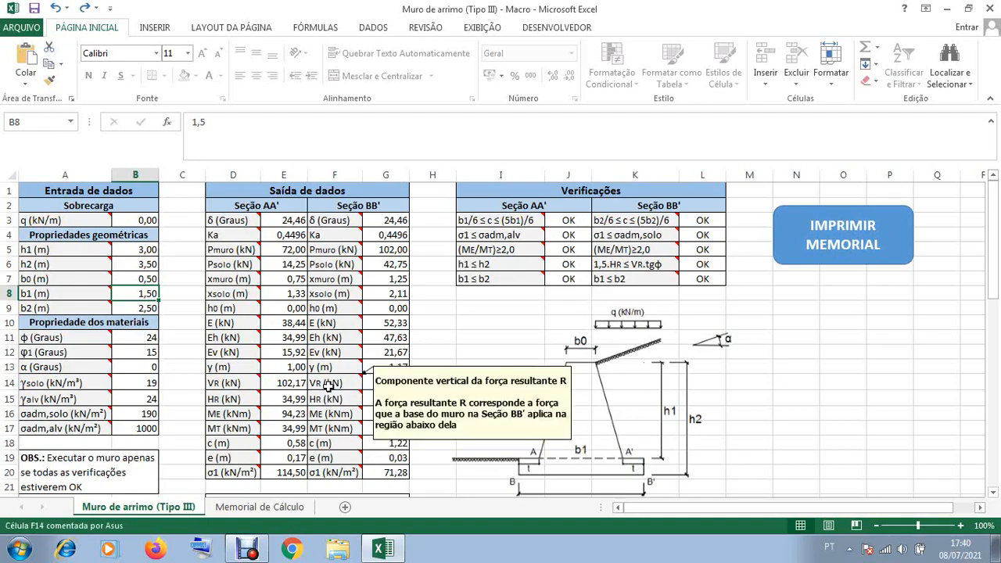
pyautogui.moveTo(98, 336)
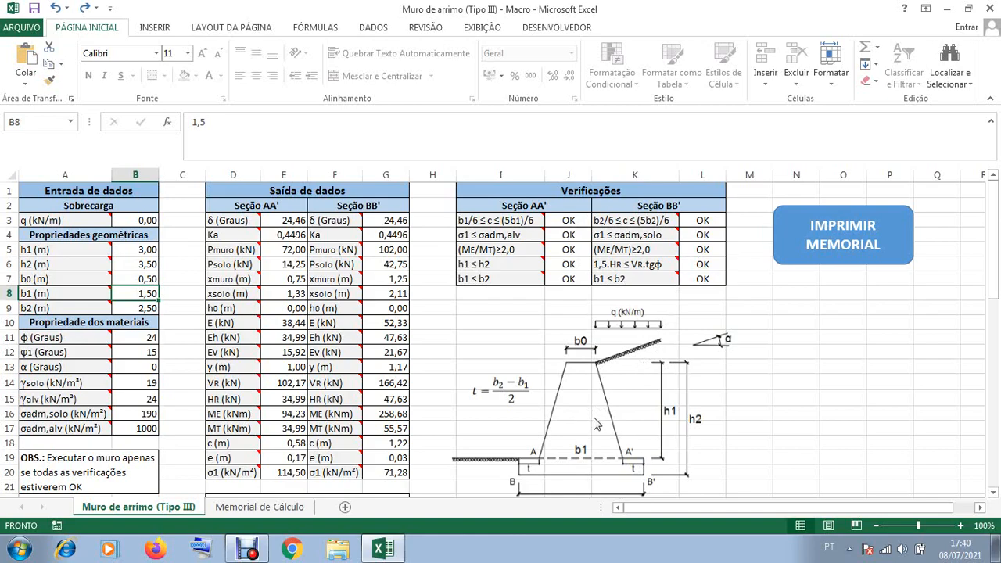
pyautogui.moveTo(654, 277)
pyautogui.moveTo(521, 279)
pyautogui.scroll(-1, 778, 352)
pyautogui.scroll(1, 752, 382)
# Step: Open the Memorial de Cálculo sheet
pyautogui.click(251, 506)
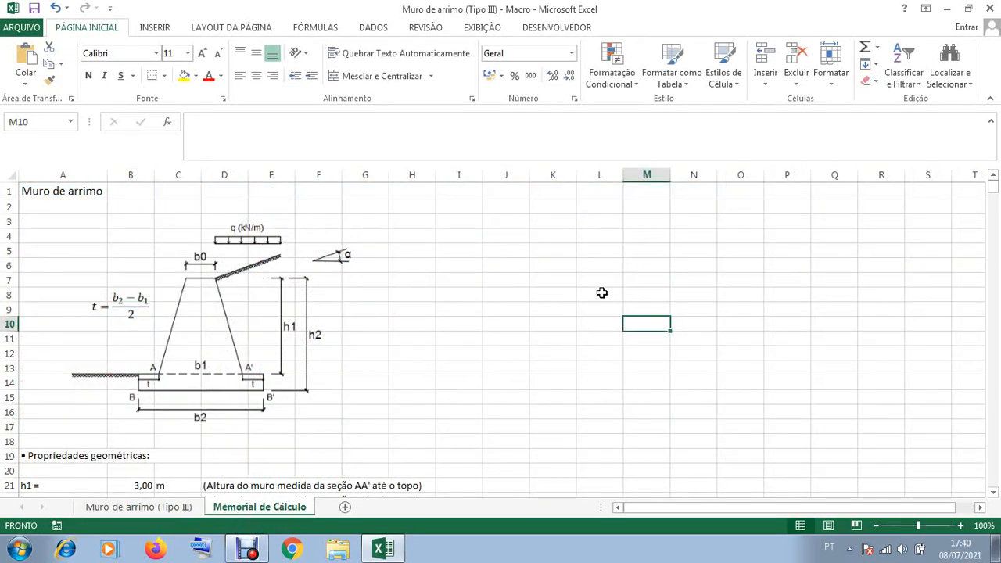
# Step: Look over the geometric and material properties listed in the Memorial de Cálculo sheet
pyautogui.scroll(-2, 605, 253)
pyautogui.scroll(-2, 605, 253)
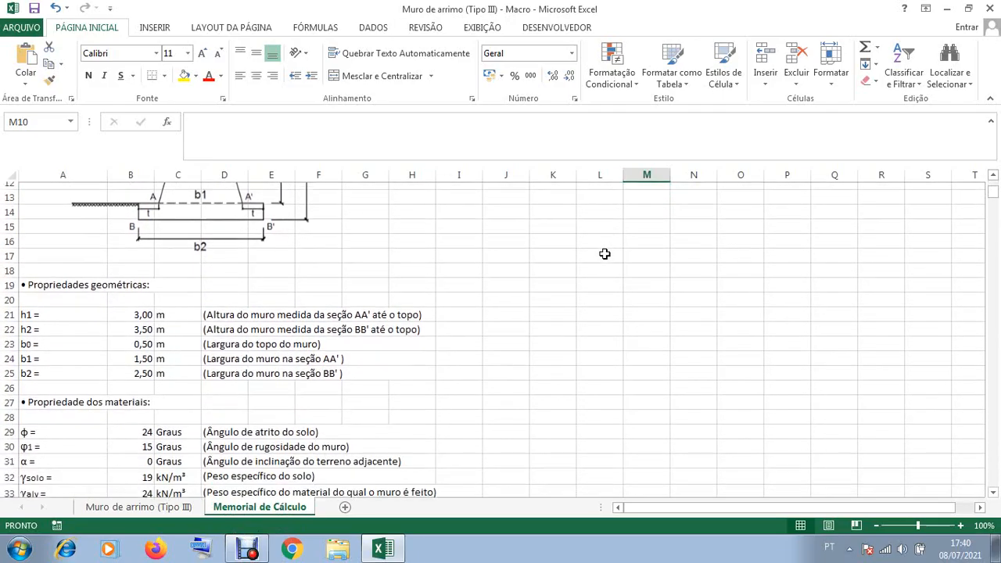
pyautogui.scroll(-9, 604, 253)
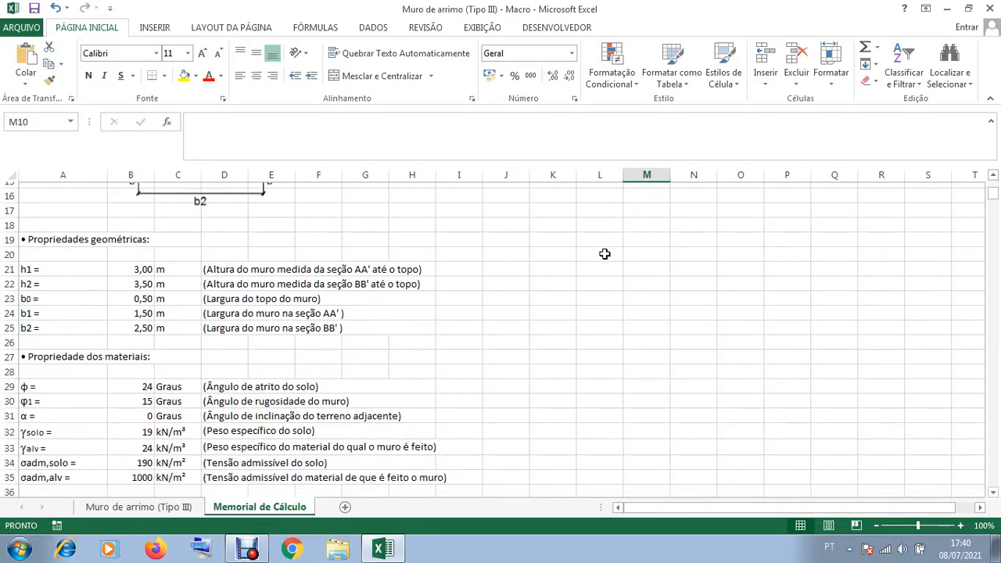
pyautogui.scroll(-2, 604, 252)
pyautogui.scroll(15, 594, 275)
# Step: Return to the Muro de arrimo (Tipo III) sheet and generate the calculation report as a PDF
pyautogui.click(160, 507)
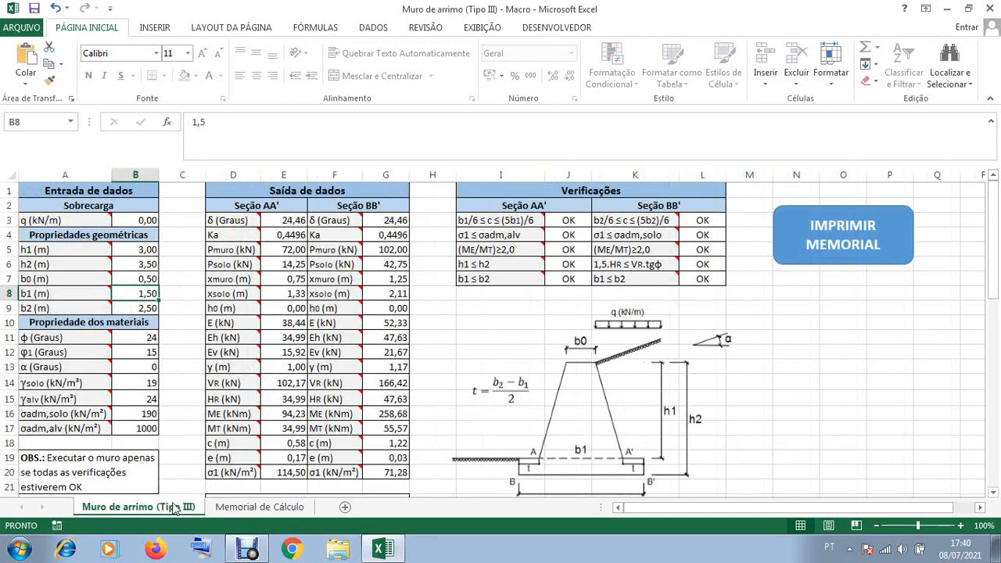
pyautogui.click(839, 243)
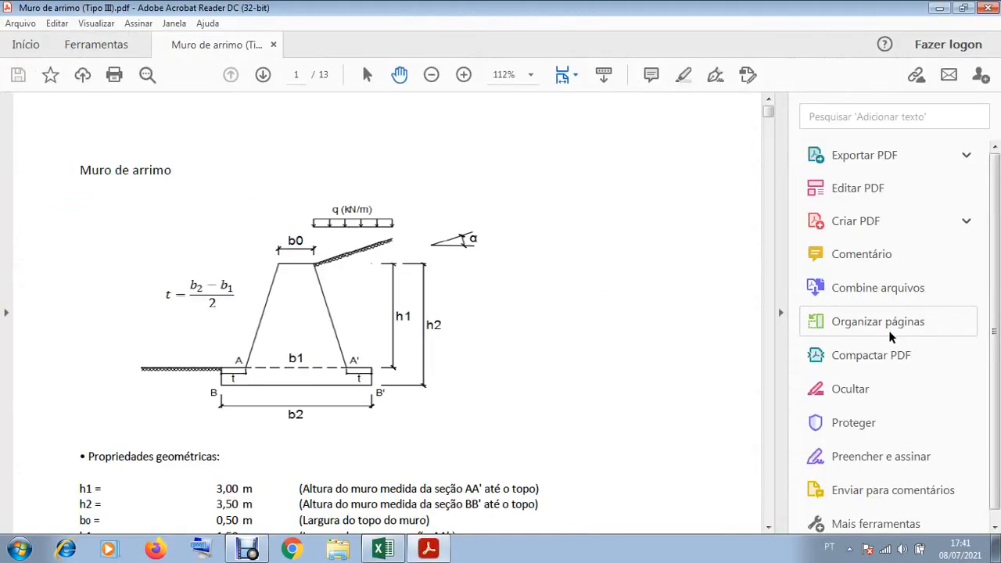
# Step: Read the PDF report at 100% zoom with the tools pane collapsed, covering the section AA' formulas and its five verifications
pyautogui.click(781, 314)
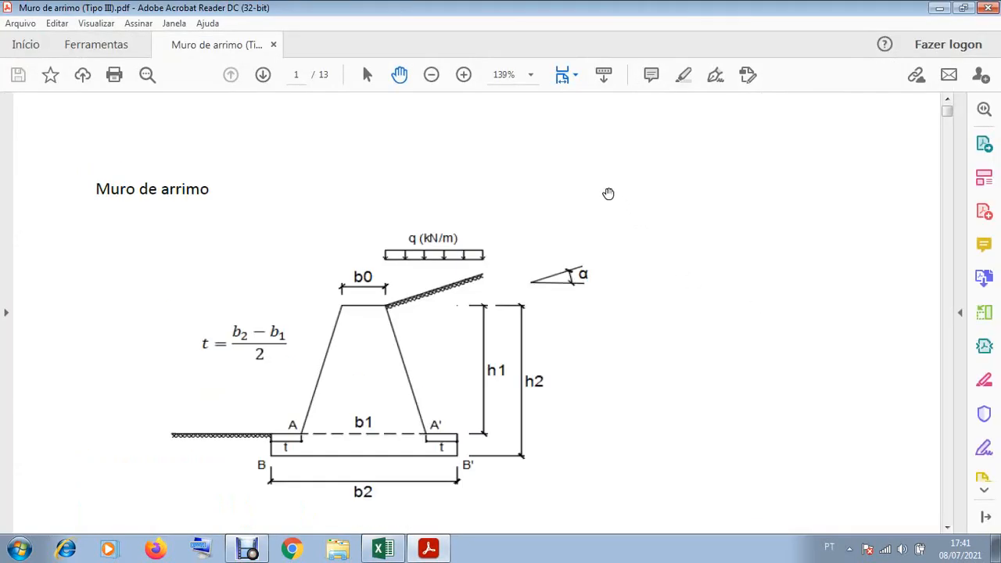
pyautogui.click(431, 75)
pyautogui.click(431, 75)
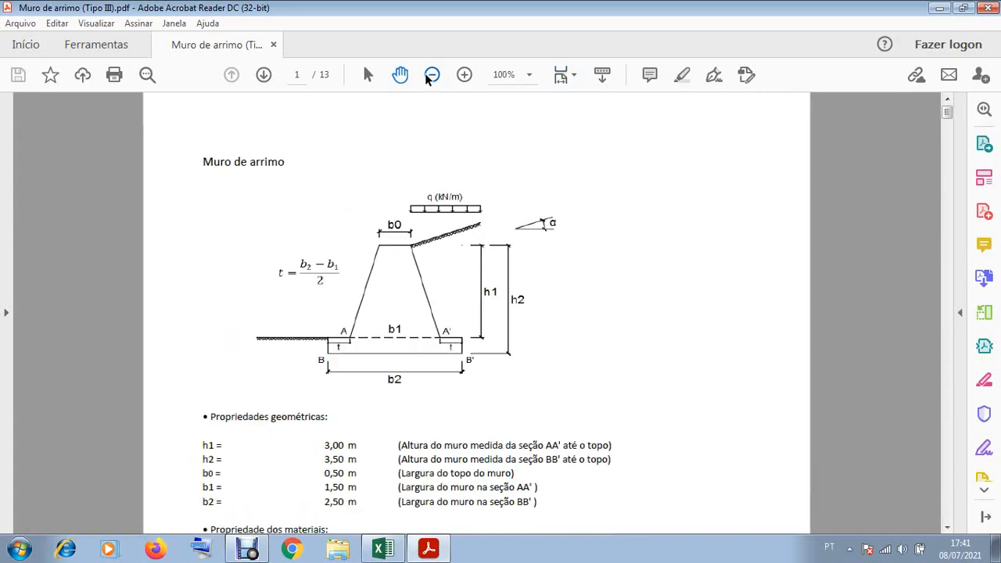
pyautogui.scroll(-5, 591, 170)
pyautogui.scroll(-20, 591, 170)
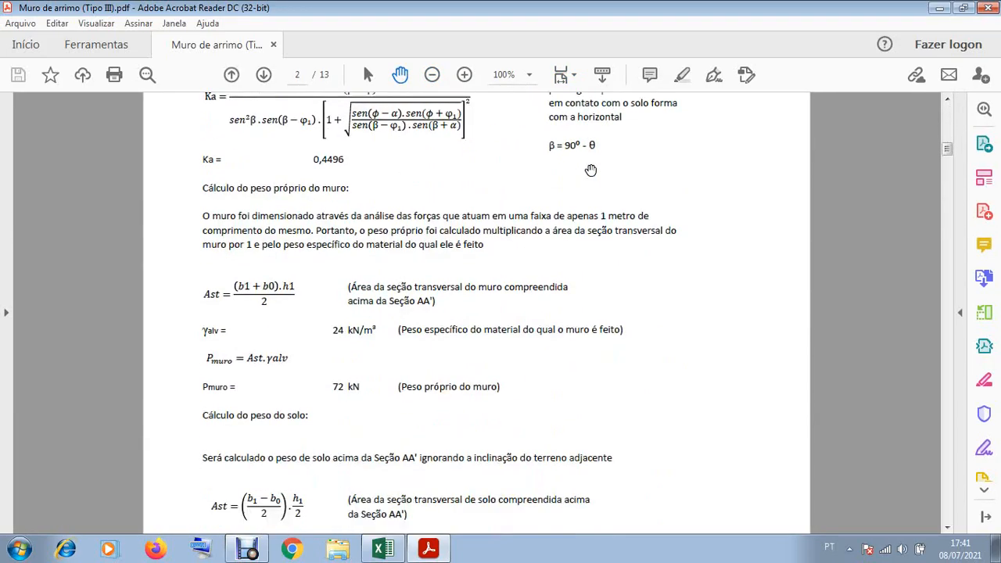
pyautogui.scroll(-18, 591, 170)
pyautogui.scroll(-20, 702, 249)
pyautogui.scroll(-20, 712, 253)
pyautogui.scroll(-15, 712, 253)
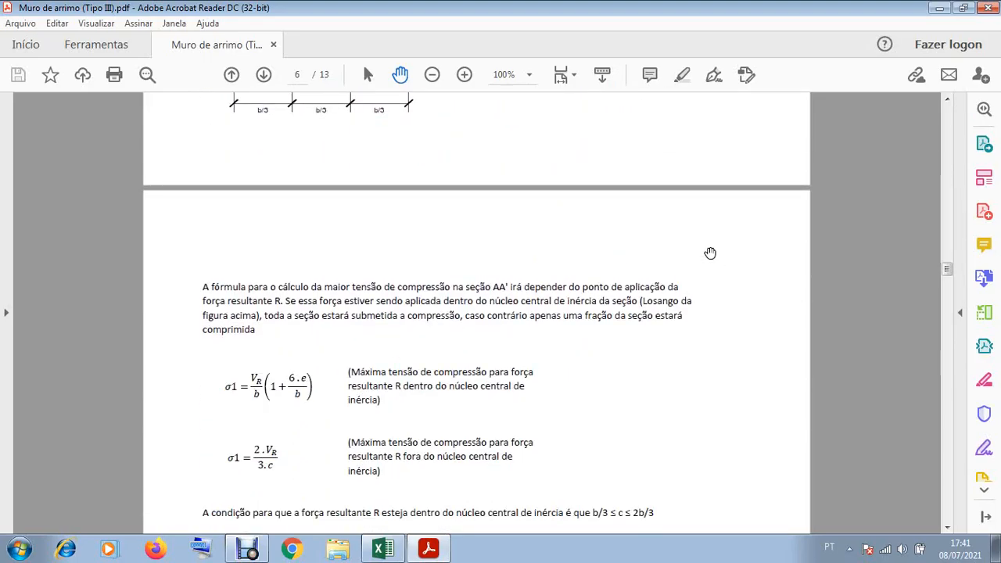
pyautogui.scroll(-20, 710, 252)
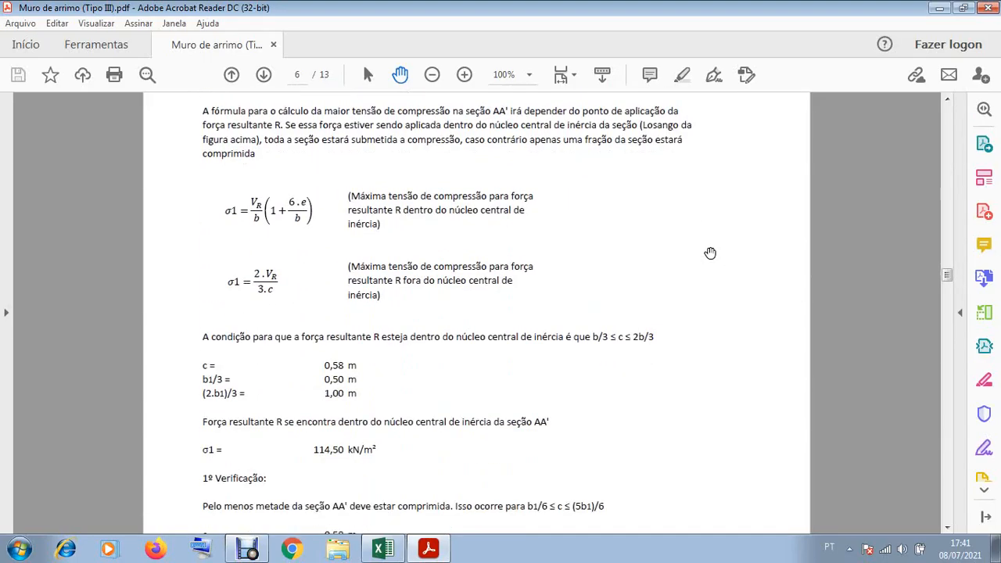
pyautogui.scroll(-5, 710, 253)
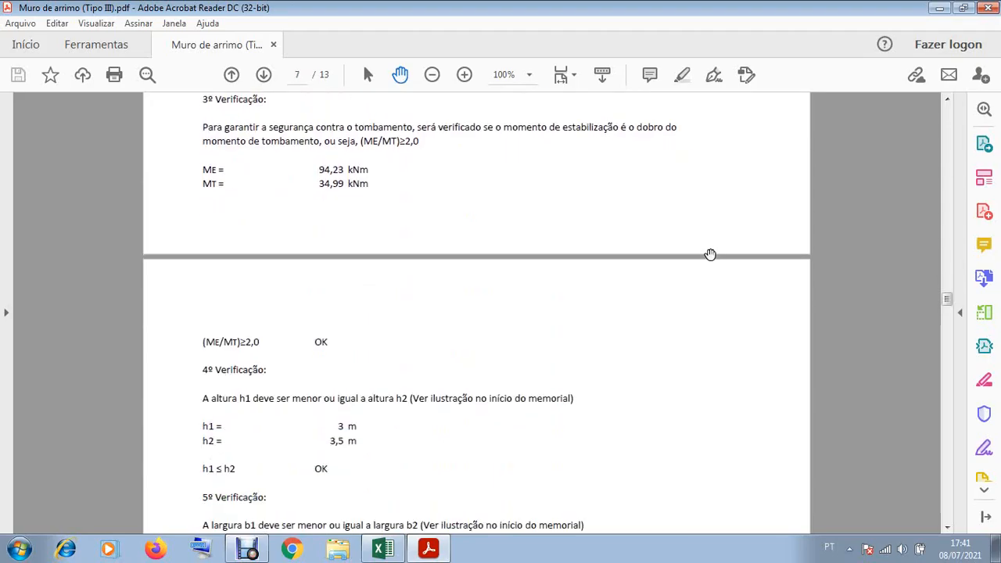
pyautogui.scroll(-5, 710, 254)
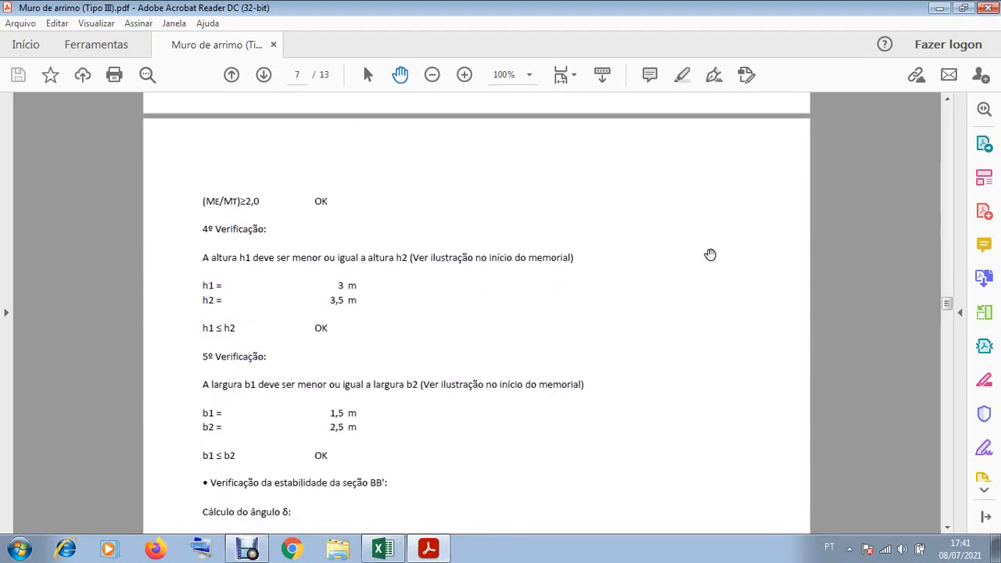
# Step: Review the report's section BB' weight, moment, eccentricity and compression stress calculations, and return to the first page
pyautogui.scroll(-20, 710, 255)
pyautogui.scroll(-20, 710, 254)
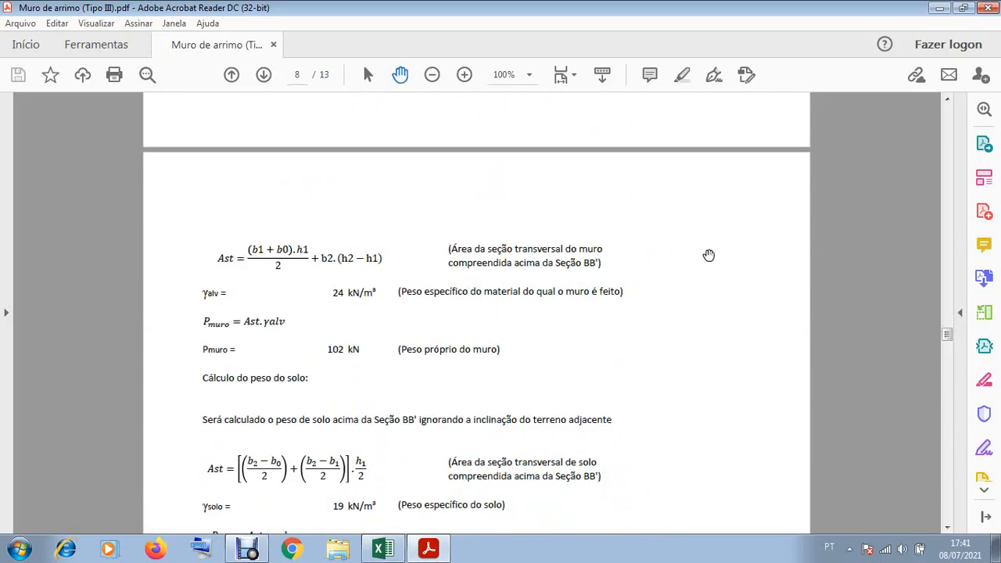
pyautogui.scroll(-20, 707, 257)
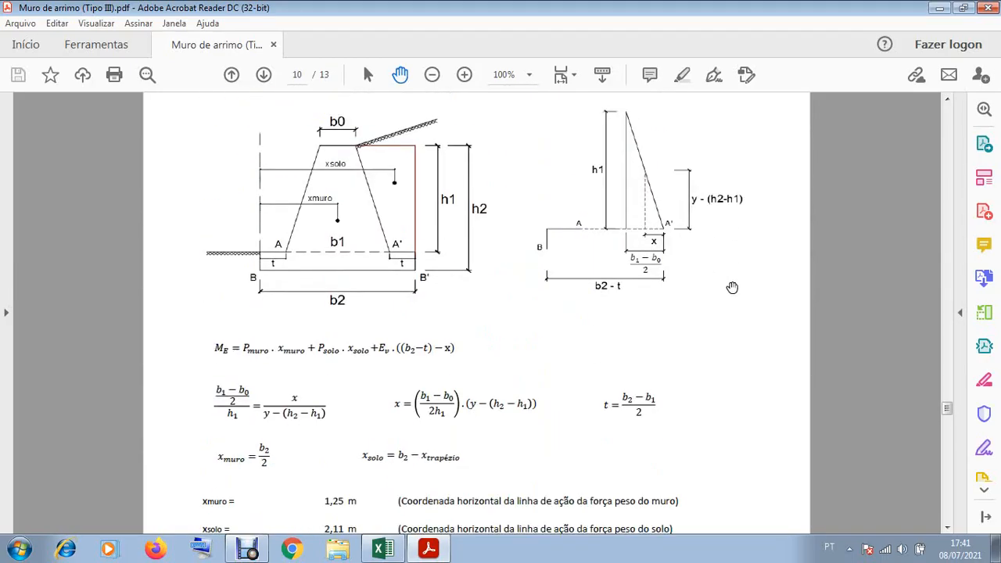
pyautogui.scroll(-20, 736, 279)
pyautogui.scroll(-4, 831, 399)
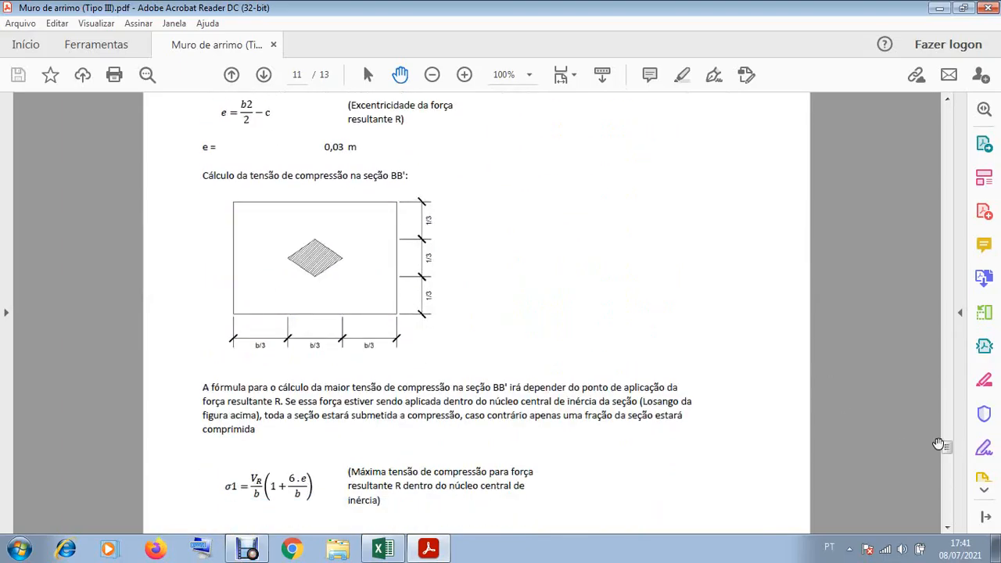
pyautogui.moveTo(945, 452); pyautogui.dragTo(946, 113)
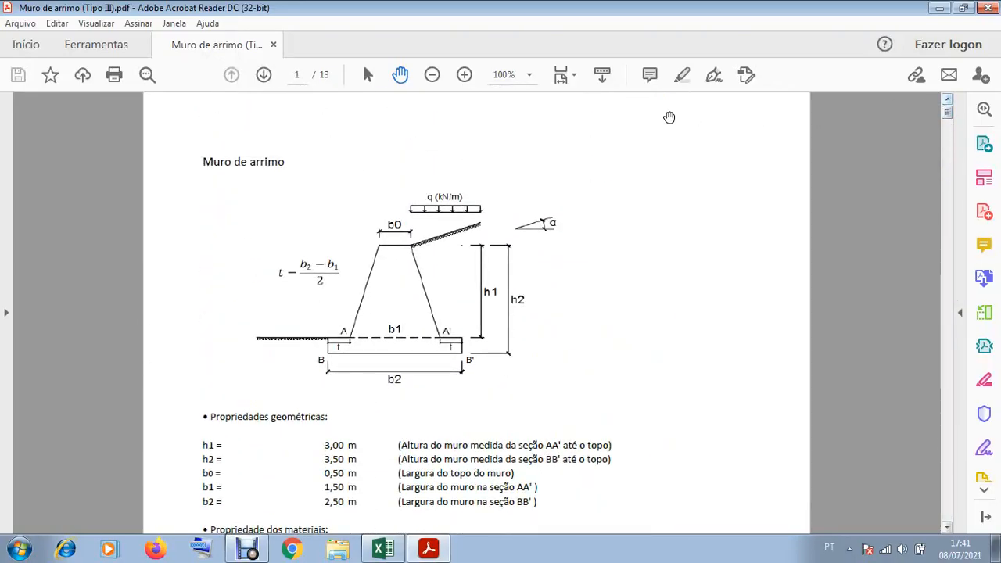
# Step: Save a copy of the PDF report to the desktop as "Muro de arrimo trapezoidal" and close the PDF reader
pyautogui.click(25, 24)
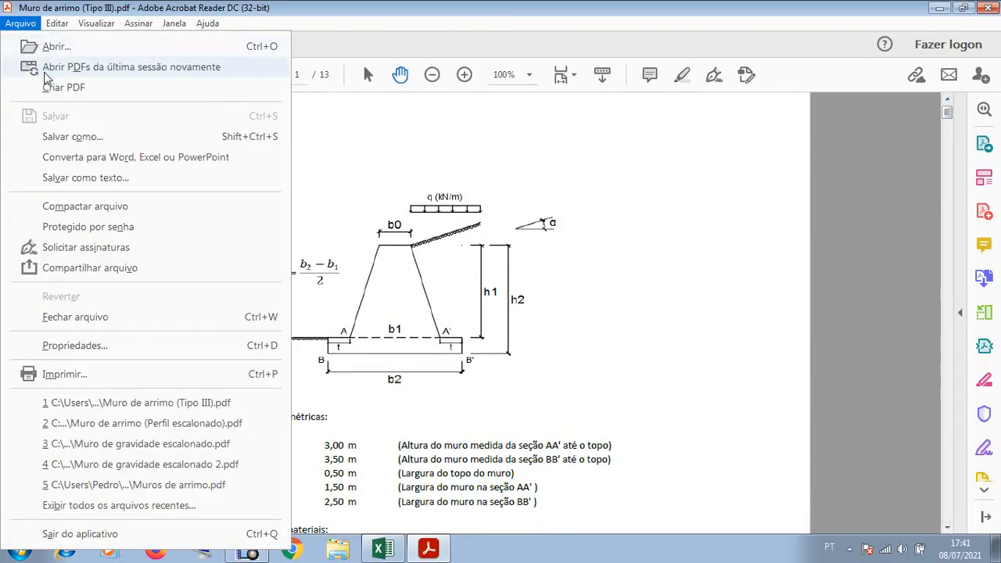
pyautogui.click(66, 140)
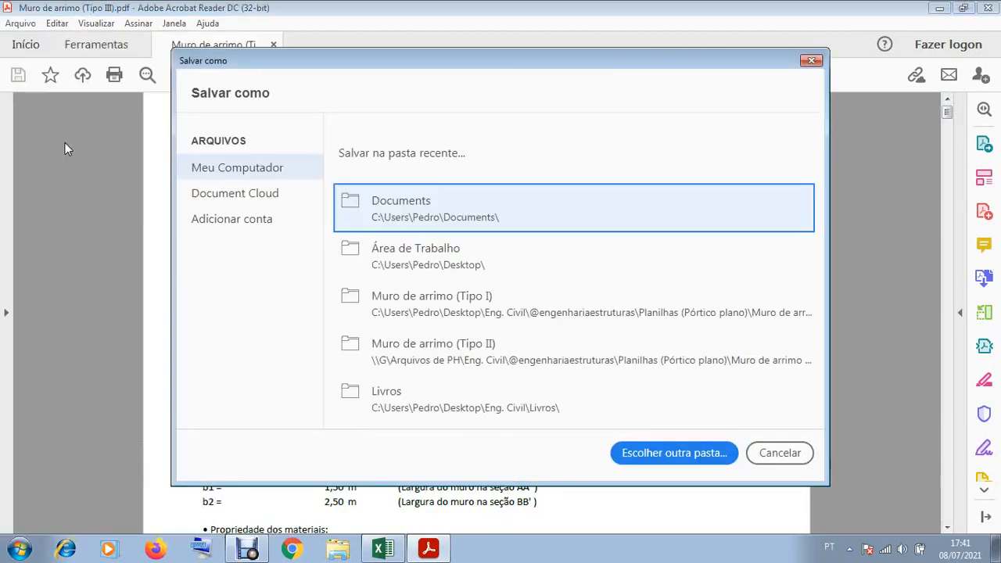
pyautogui.click(401, 267)
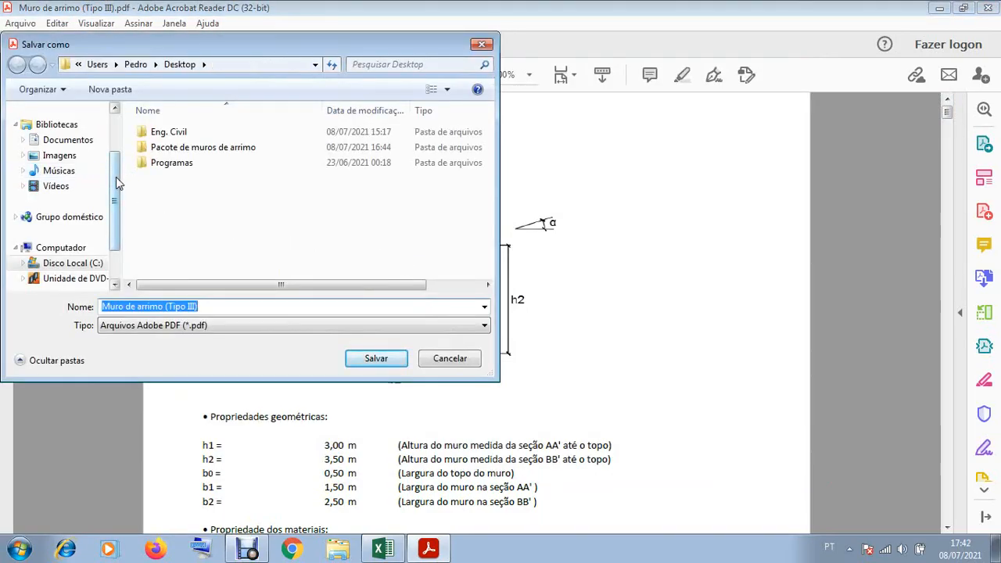
pyautogui.scroll(2, 115, 177)
pyautogui.click(102, 133)
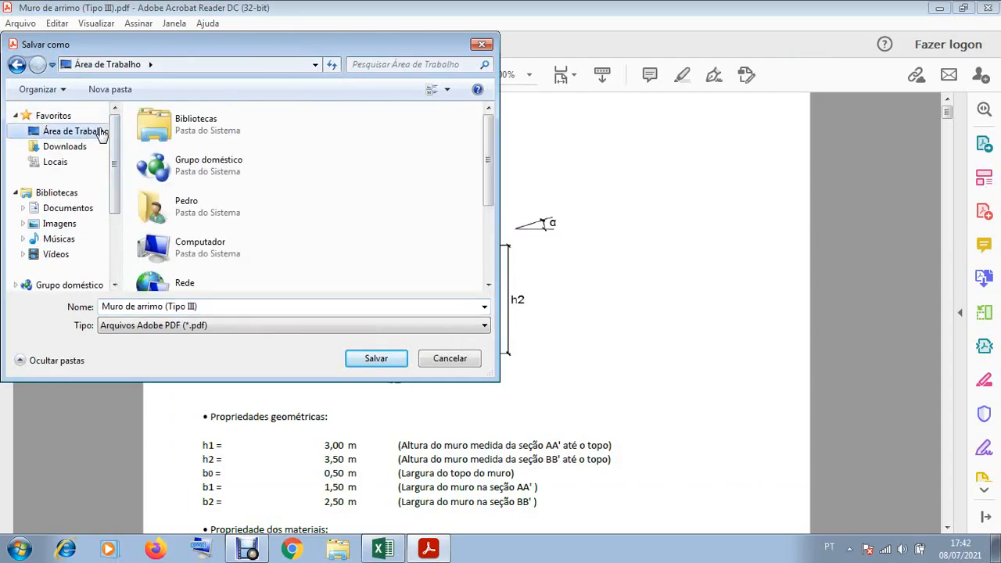
pyautogui.click(180, 309)
pyautogui.click(164, 307)
pyautogui.moveTo(167, 309); pyautogui.dragTo(266, 309)
pyautogui.press('BackSpace')
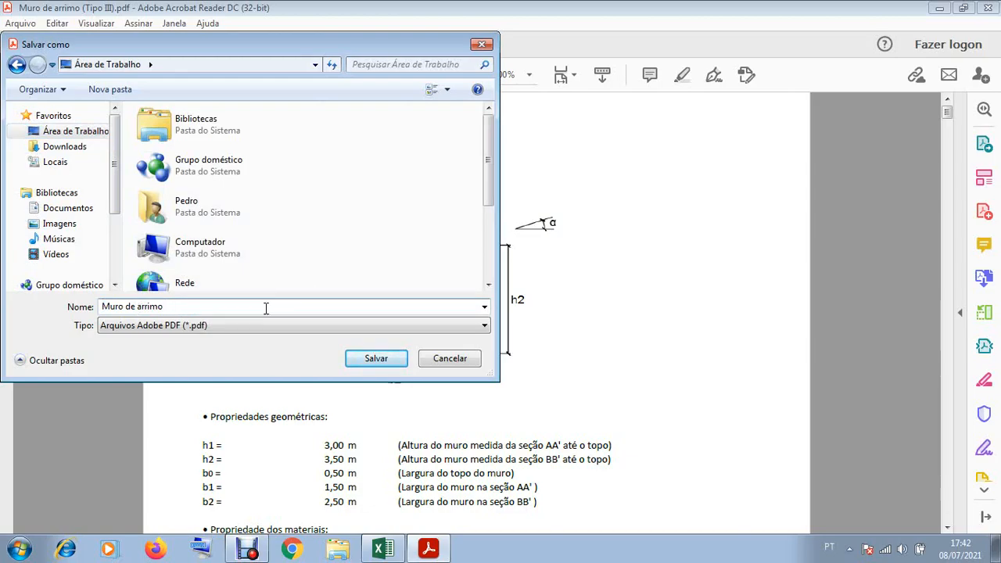
pyautogui.write('trapezoidal')
pyautogui.click(391, 362)
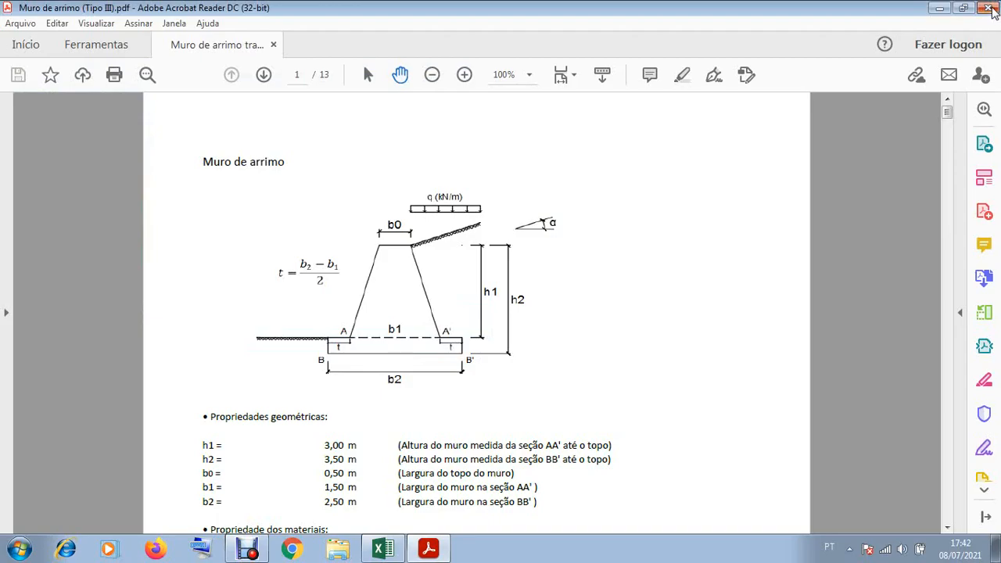
pyautogui.click(988, 7)
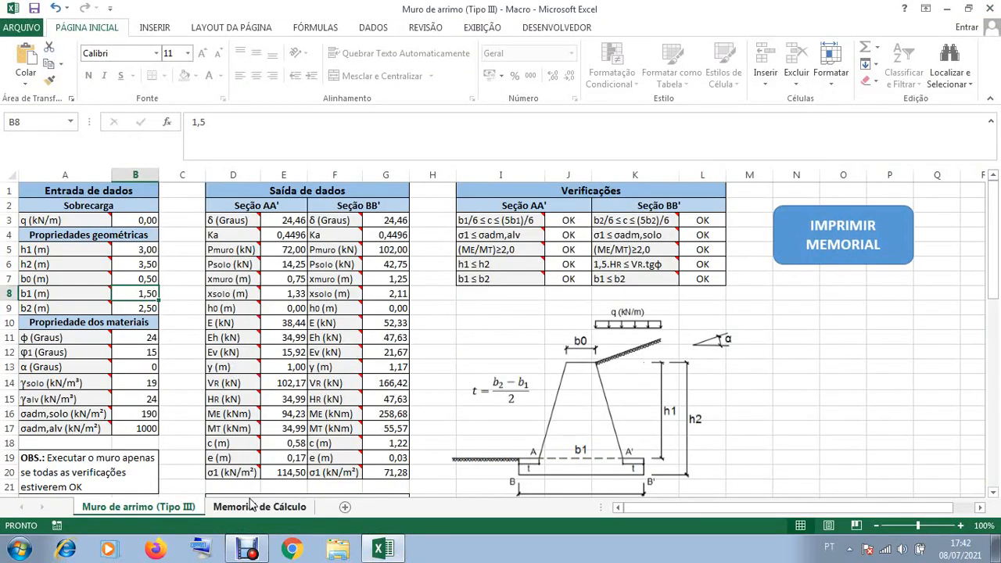
# Step: Insert six blank rows above the "Muro de arrimo" title in the Memorial de Cálculo sheet
pyautogui.click(250, 507)
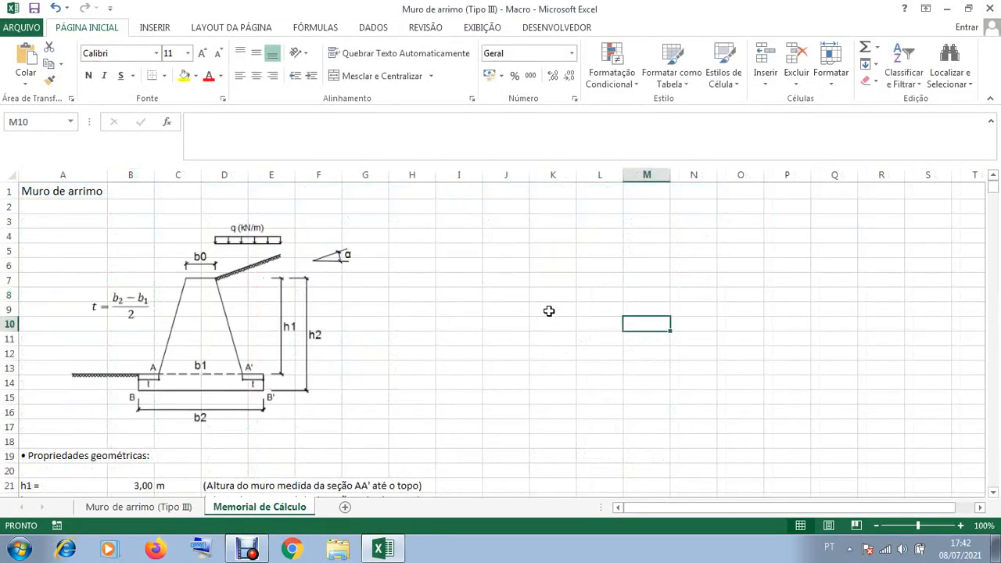
pyautogui.click(554, 294)
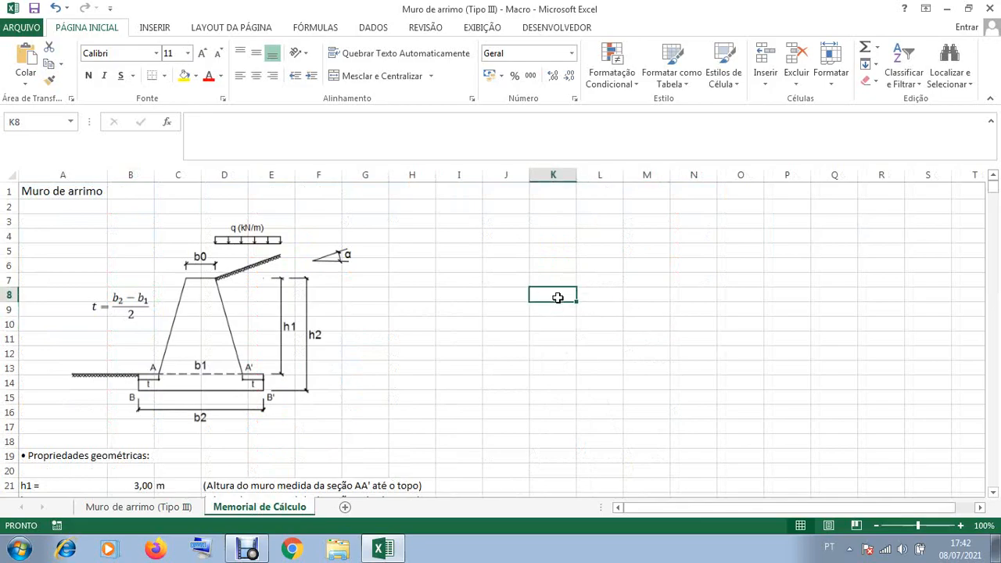
pyautogui.click(11, 191)
pyautogui.rightClick(14, 192)
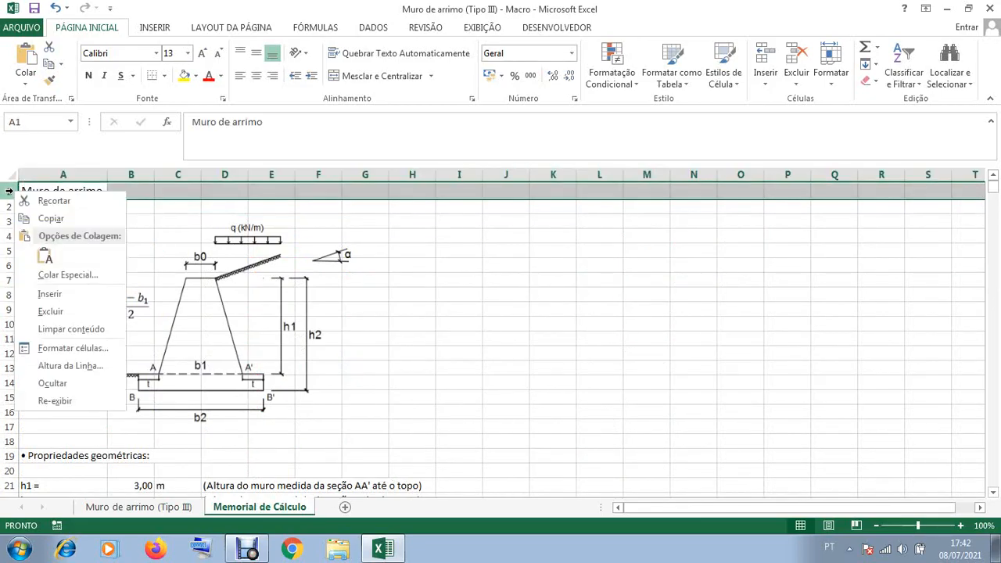
pyautogui.click(50, 294)
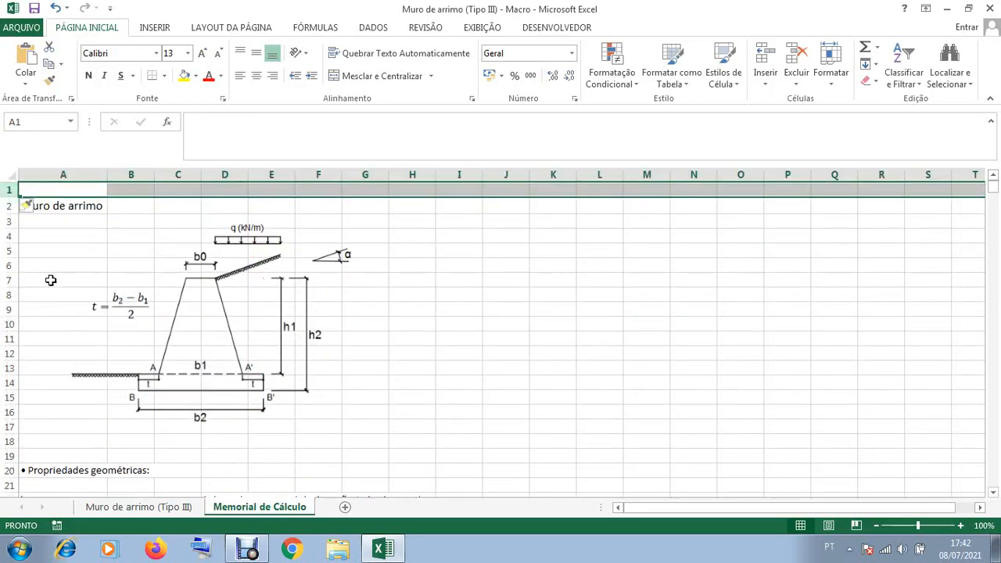
pyautogui.rightClick(11, 189)
pyautogui.click(46, 292)
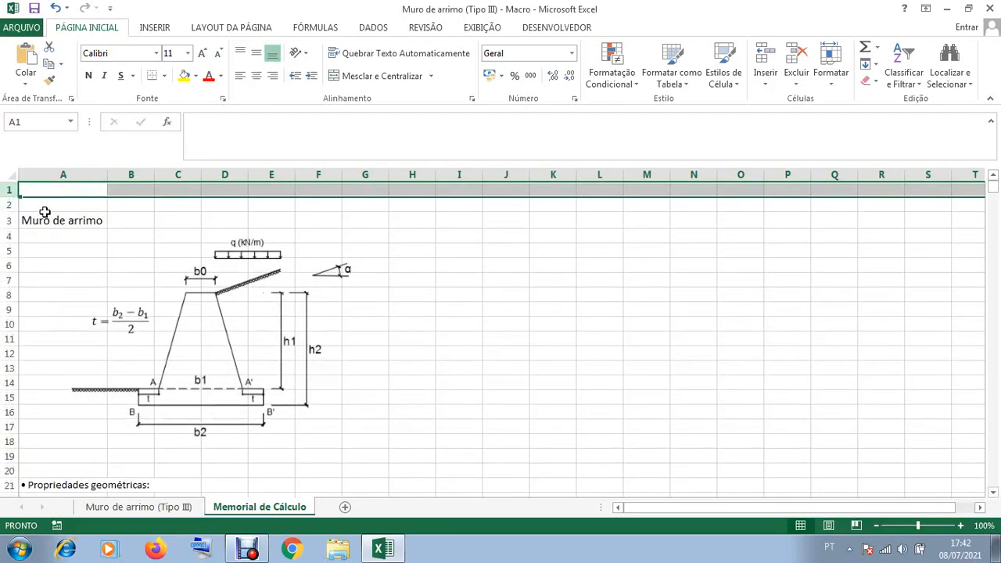
pyautogui.click(9, 191)
pyautogui.moveTo(9, 191); pyautogui.dragTo(9, 205)
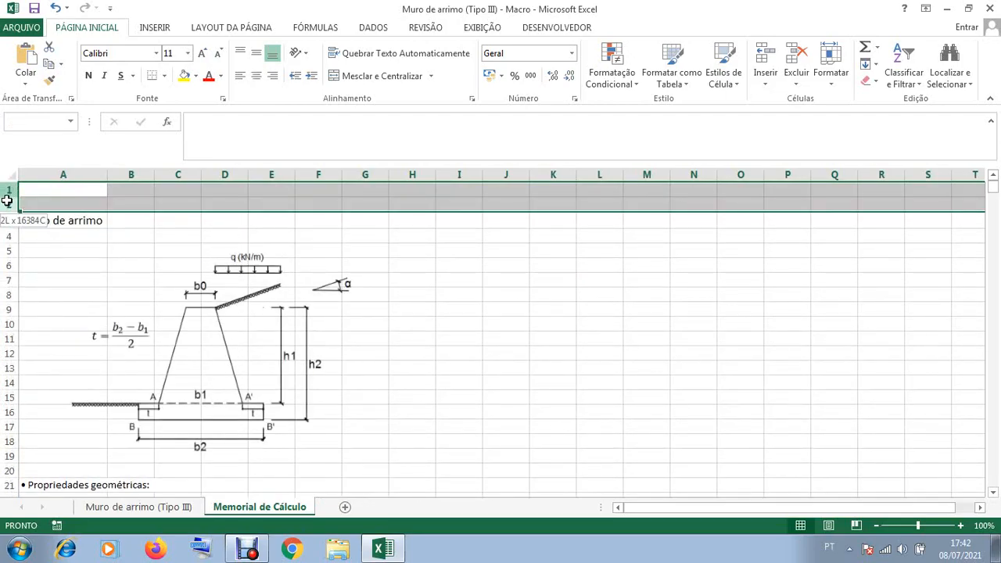
pyautogui.rightClick(11, 189)
pyautogui.click(45, 289)
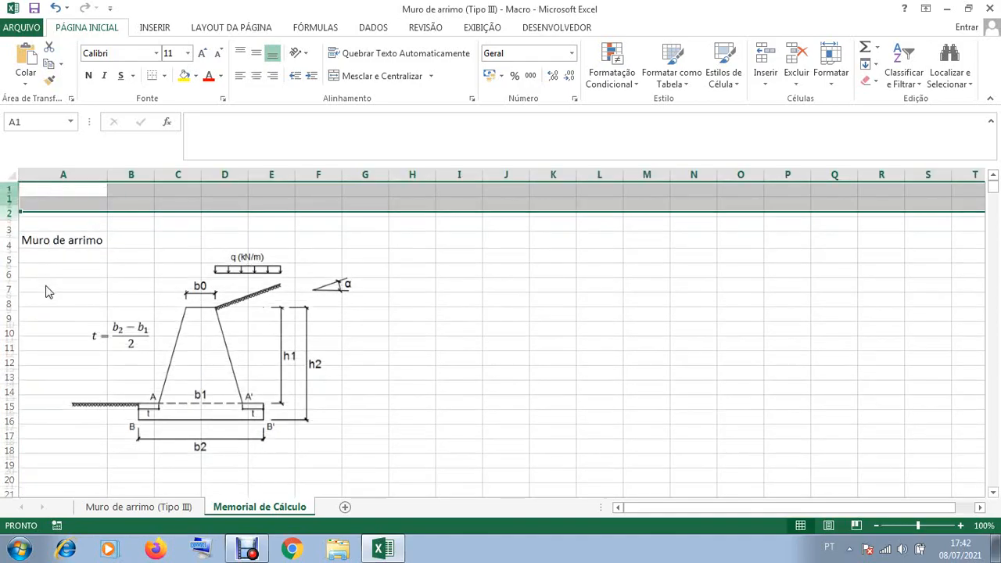
pyautogui.rightClick(13, 202)
pyautogui.click(71, 306)
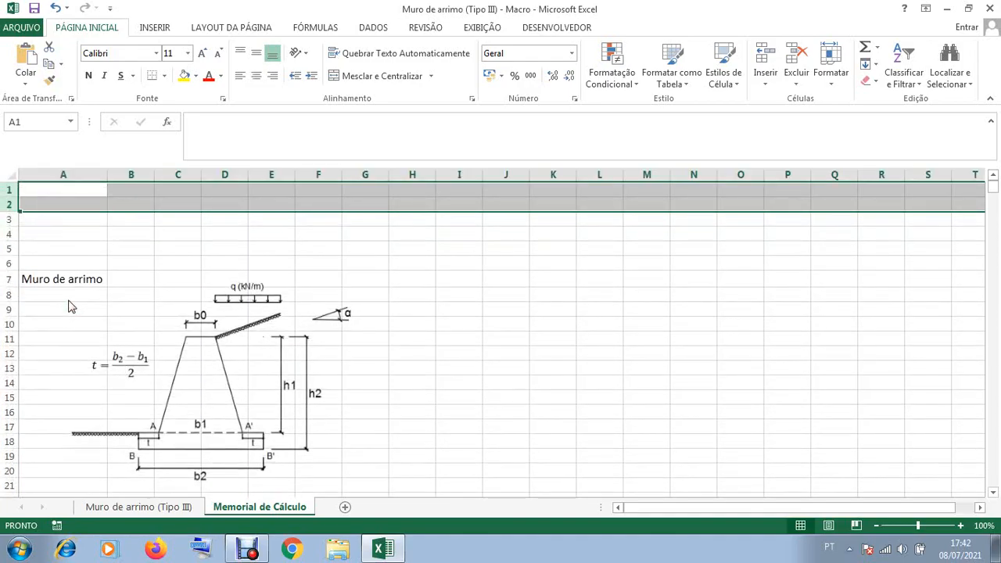
pyautogui.click(158, 237)
# Step: Enter the header labels "Nome:" in A1 and "Cliente:" in A2 of the Memorial de Cálculo sheet
pyautogui.click(75, 194)
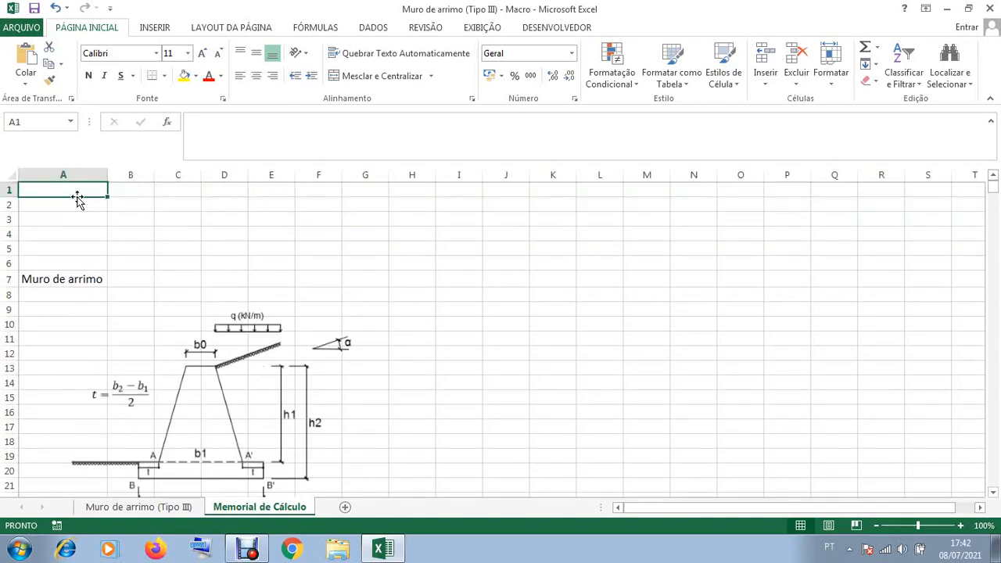
pyautogui.write('N')
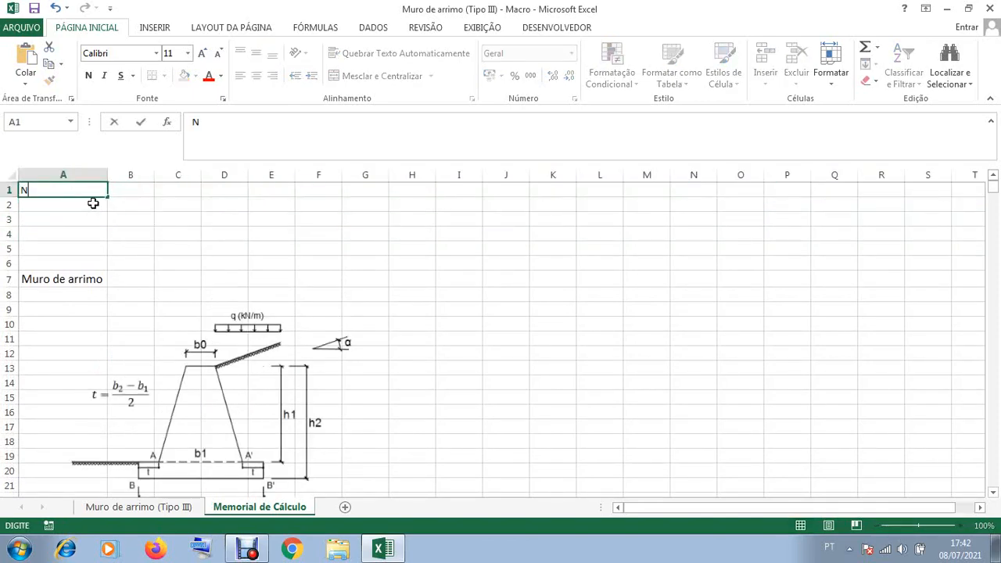
pyautogui.write('ome')
pyautogui.press('BackSpace')
pyautogui.write('me')
pyautogui.press('Return')
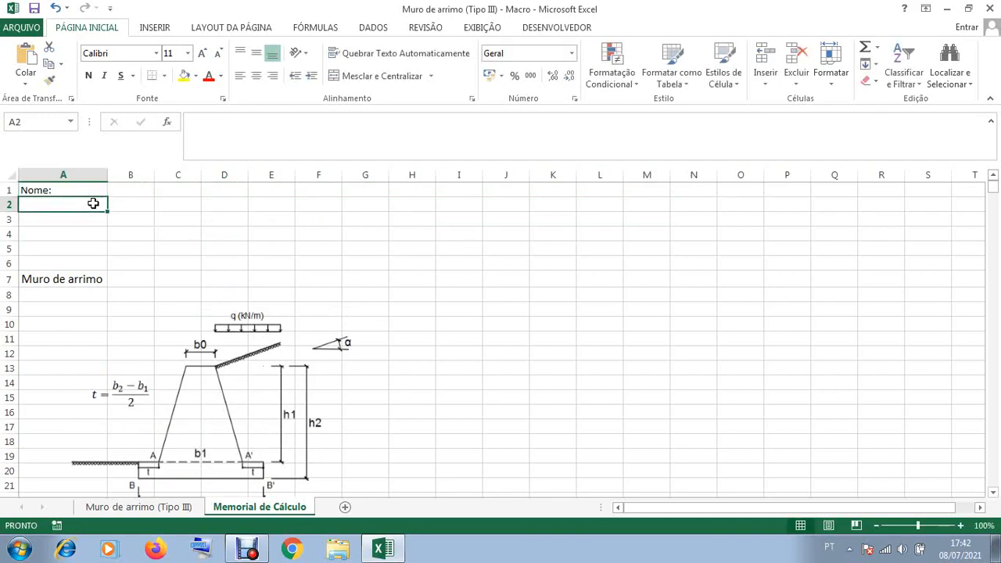
pyautogui.write('Cliente:')
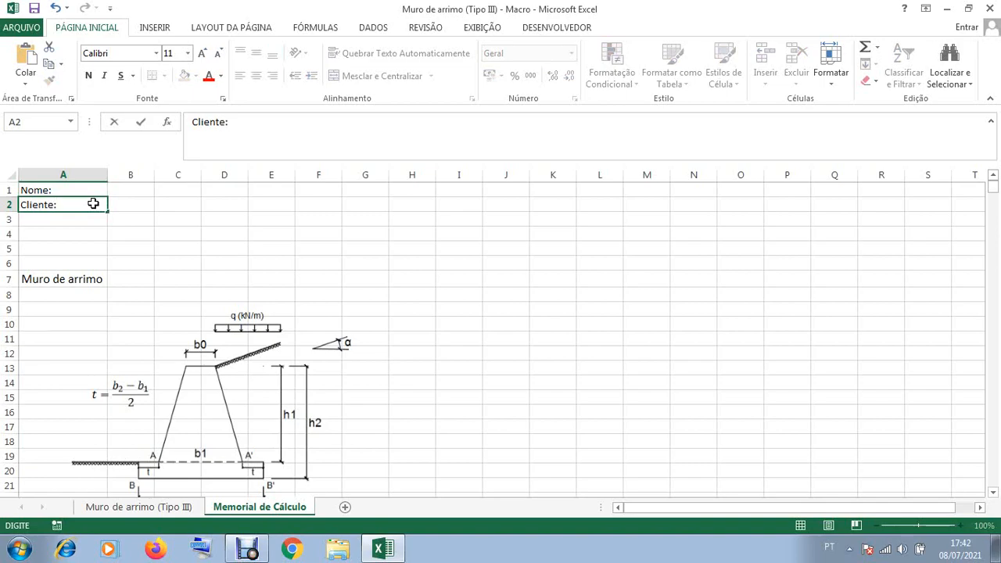
pyautogui.press('Return')
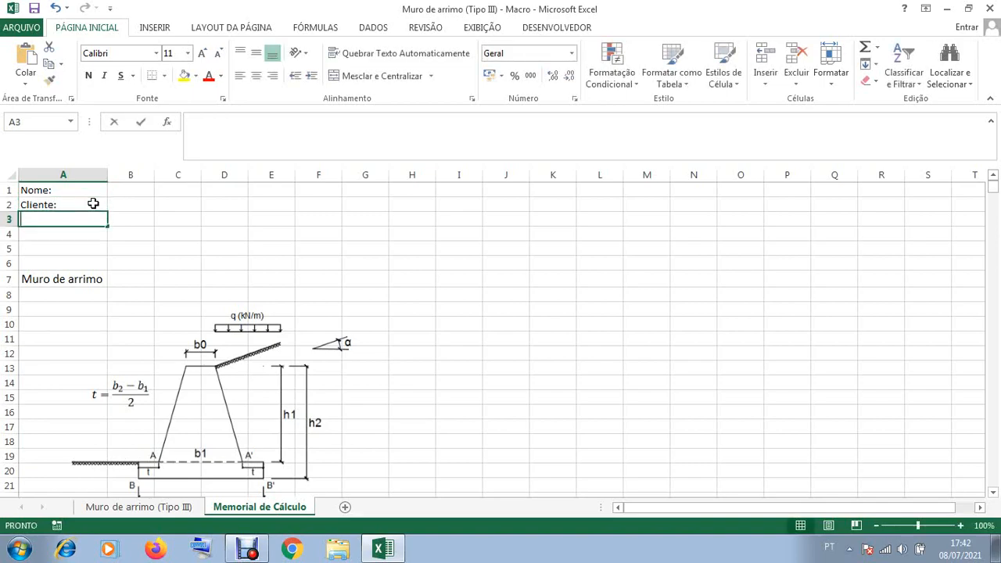
# Step: Enter the header labels "Local:" in A3 and "CREA:" in A4 of the Memorial de Cálculo sheet
pyautogui.write('Local:')
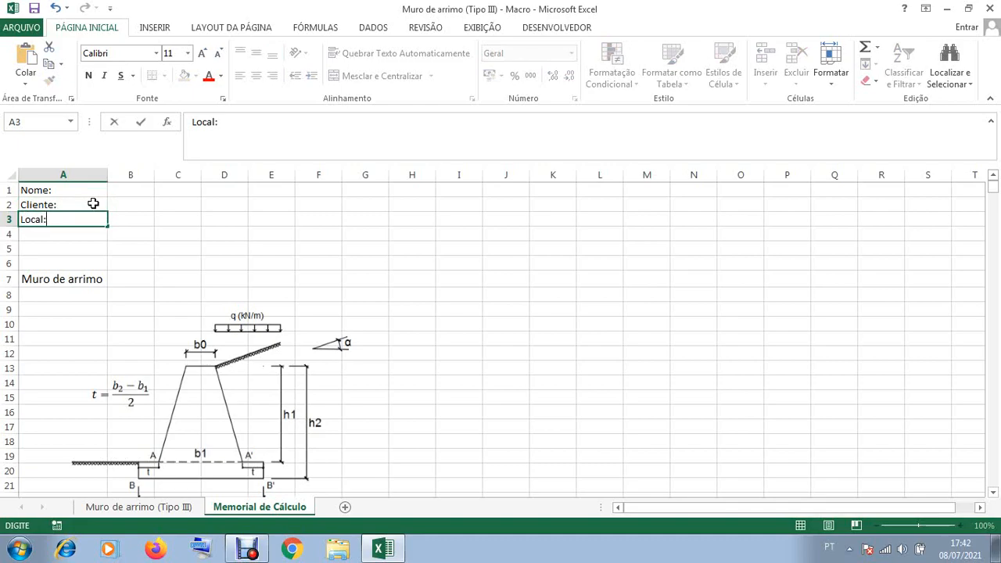
pyautogui.press('Return')
pyautogui.write('CREA:')
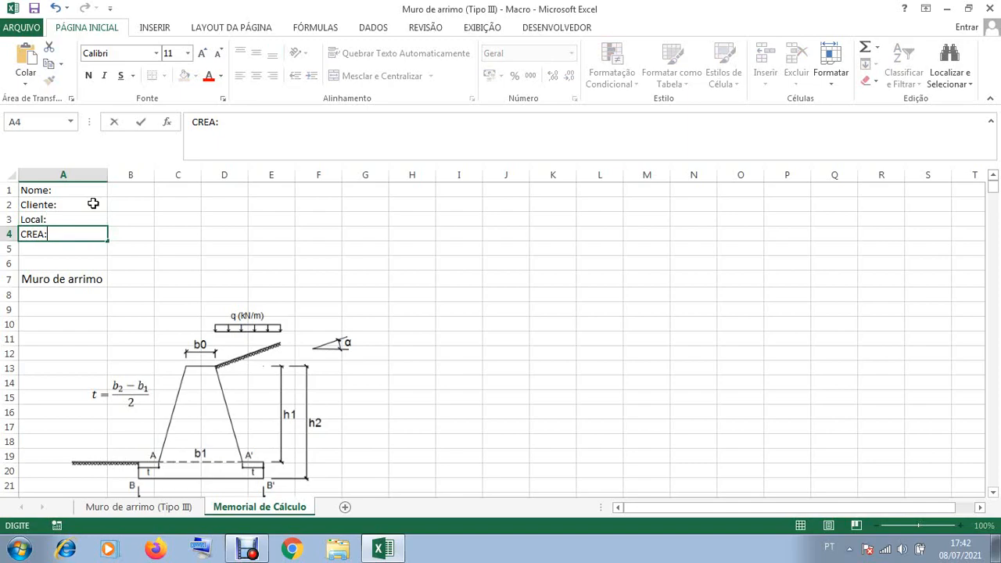
# Step: Fill the header values with placeholder text: "fdfdgdf" in B1 and "gdfgdfgd" in B2, B3 and B4
pyautogui.click(117, 193)
pyautogui.write('fdfdgdf')
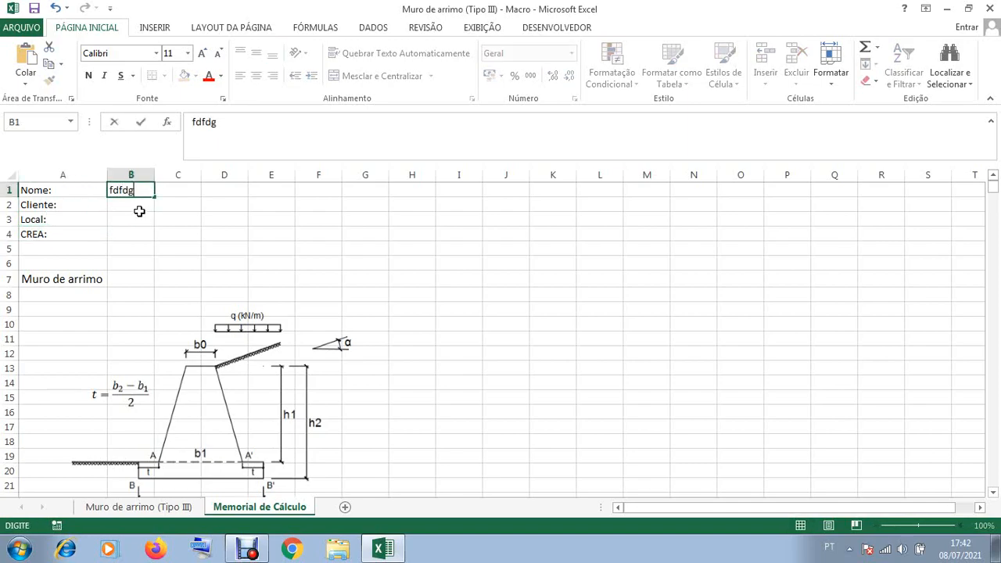
pyautogui.press('Return')
pyautogui.write('gdfgdfgd')
pyautogui.press('Return')
pyautogui.write('gdfgdfgd')
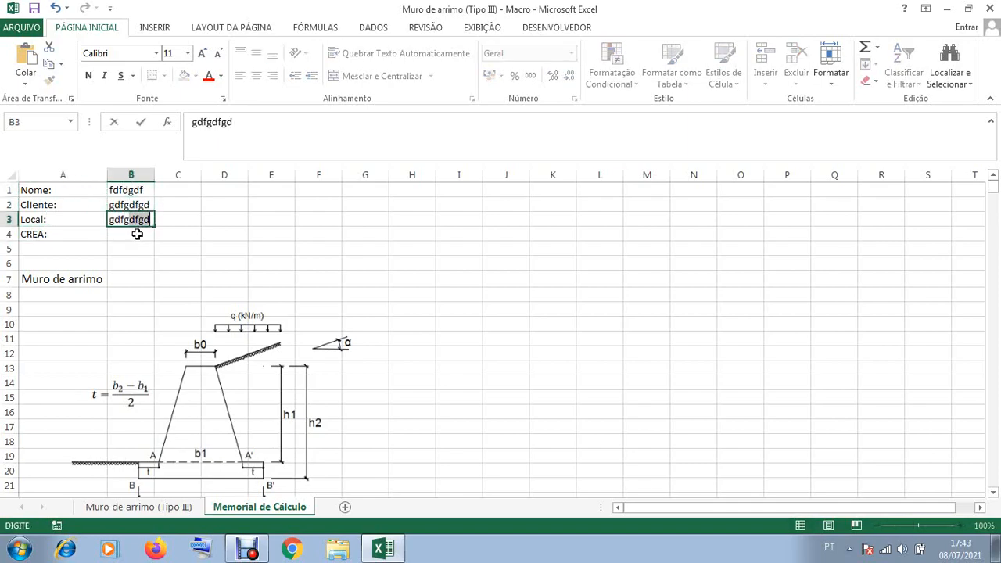
pyautogui.press('Return')
pyautogui.write('g')
pyautogui.click(241, 250)
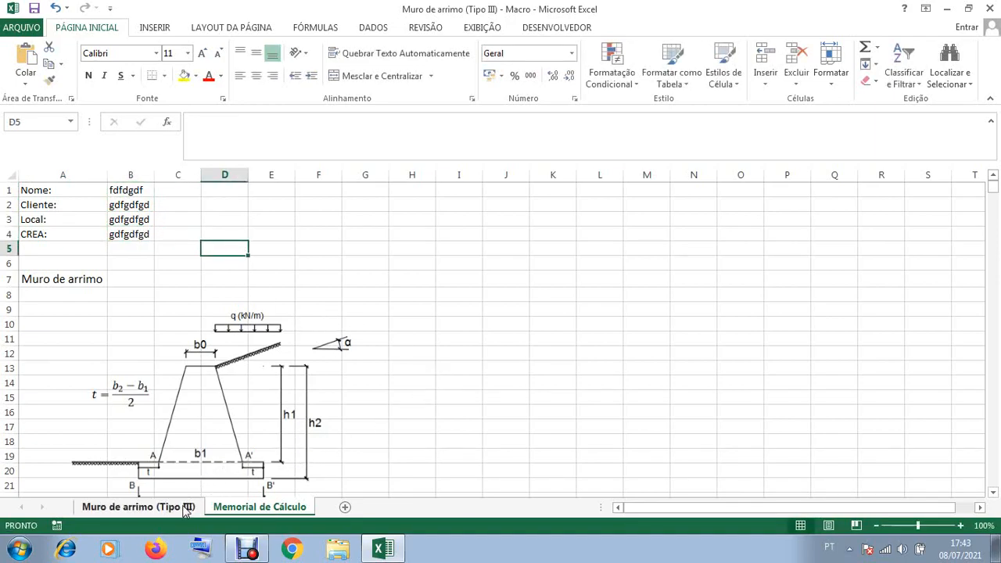
# Step: Generate the PDF report from the Muro de arrimo (Tipo III) sheet and view it at 75% zoom with the tools pane collapsed
pyautogui.click(139, 507)
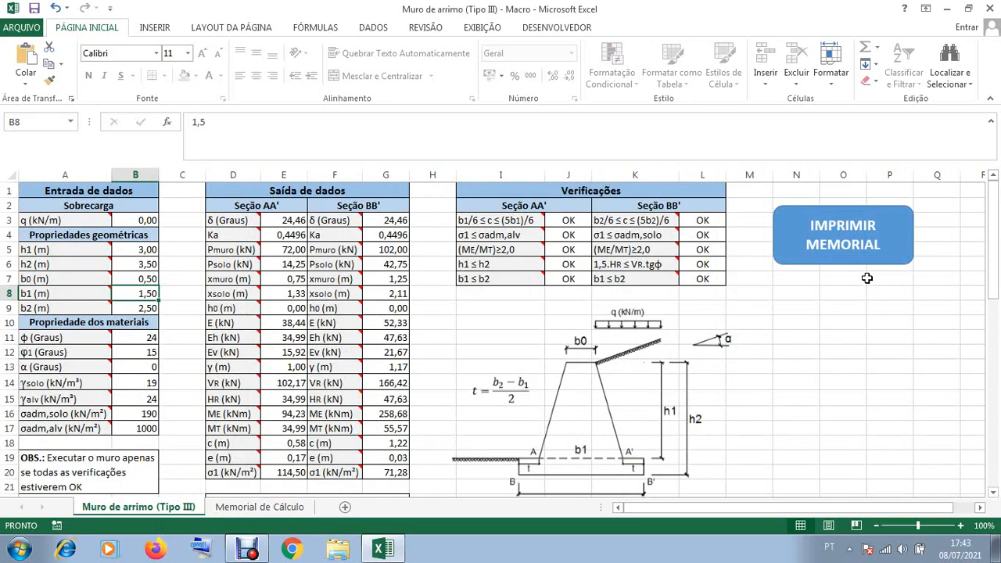
pyautogui.click(843, 244)
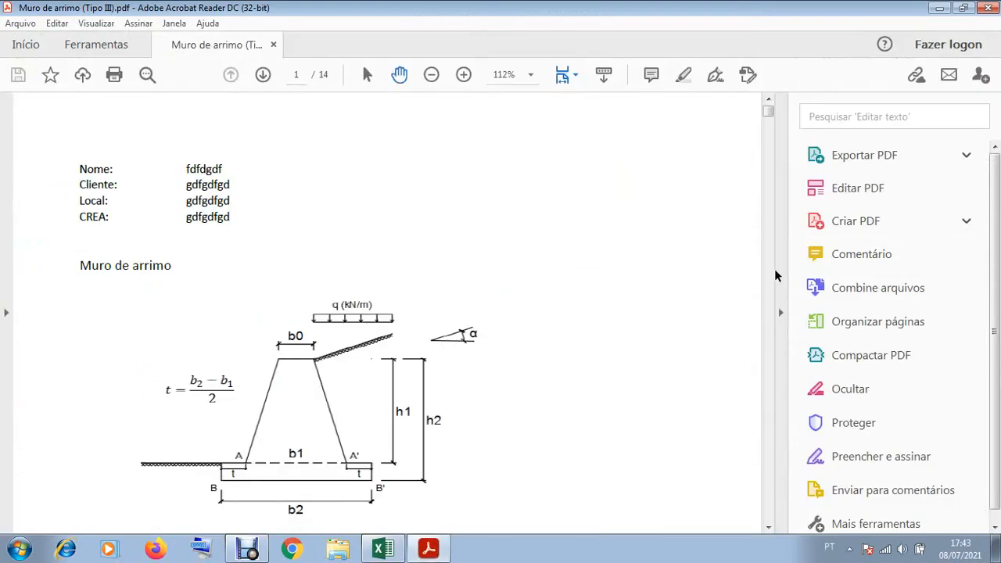
pyautogui.click(432, 75)
pyautogui.click(432, 75)
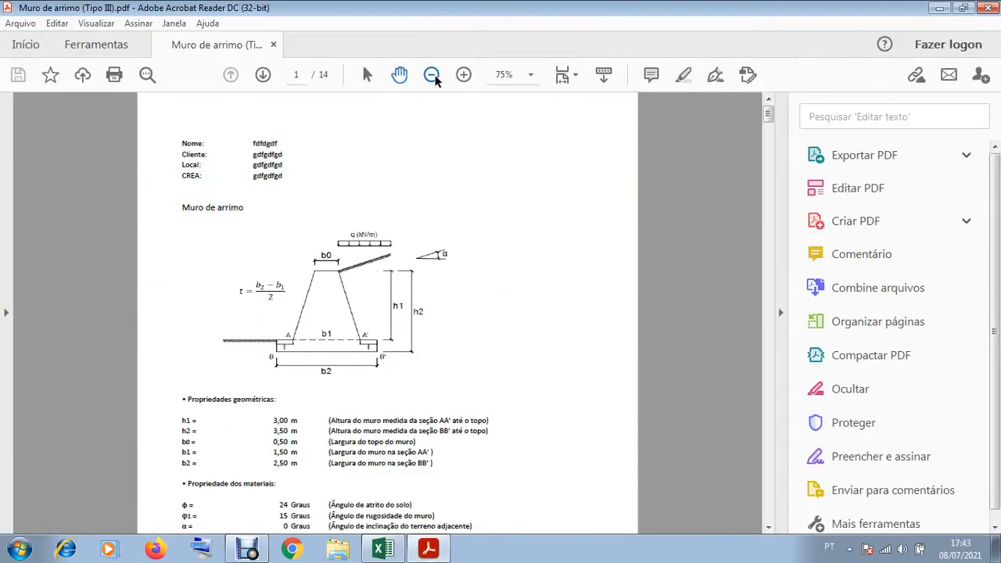
pyautogui.click(781, 313)
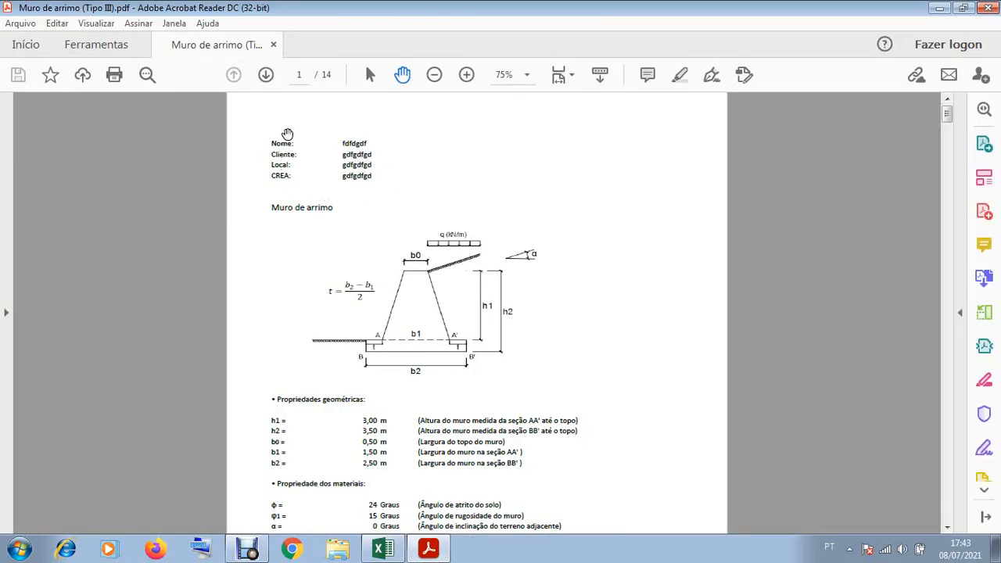
# Step: Review how the report's content is split across pages with the new header, and close the PDF reader
pyautogui.scroll(-8, 284, 152)
pyautogui.scroll(-2, 286, 211)
pyautogui.scroll(6, 294, 253)
pyautogui.scroll(-14, 315, 301)
pyautogui.scroll(-20, 316, 305)
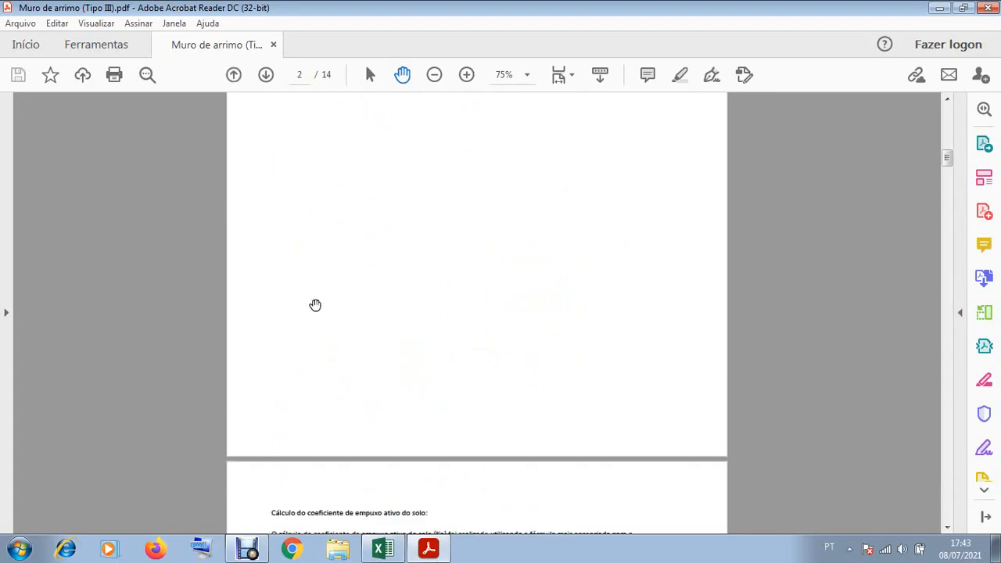
pyautogui.scroll(-20, 315, 306)
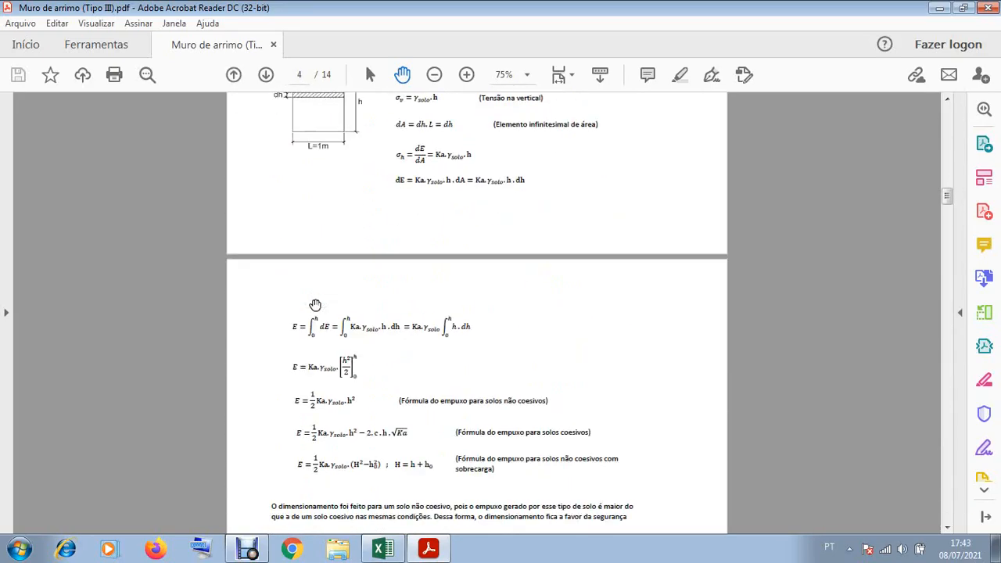
pyautogui.scroll(-20, 313, 305)
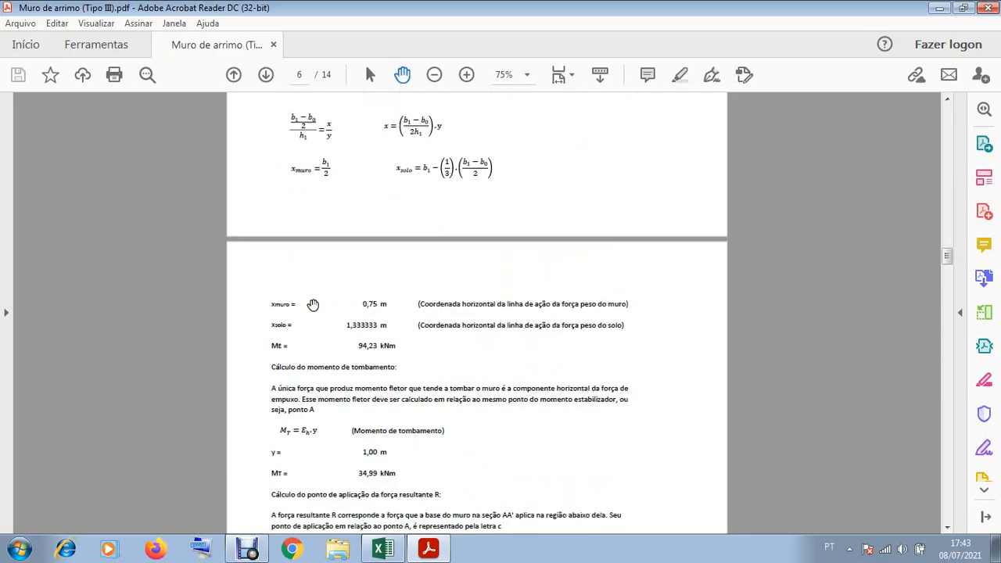
pyautogui.click(995, 9)
# Step: Show the Memorial de Cálculo sheet in page break preview and locate the breaks around page 2
pyautogui.click(242, 505)
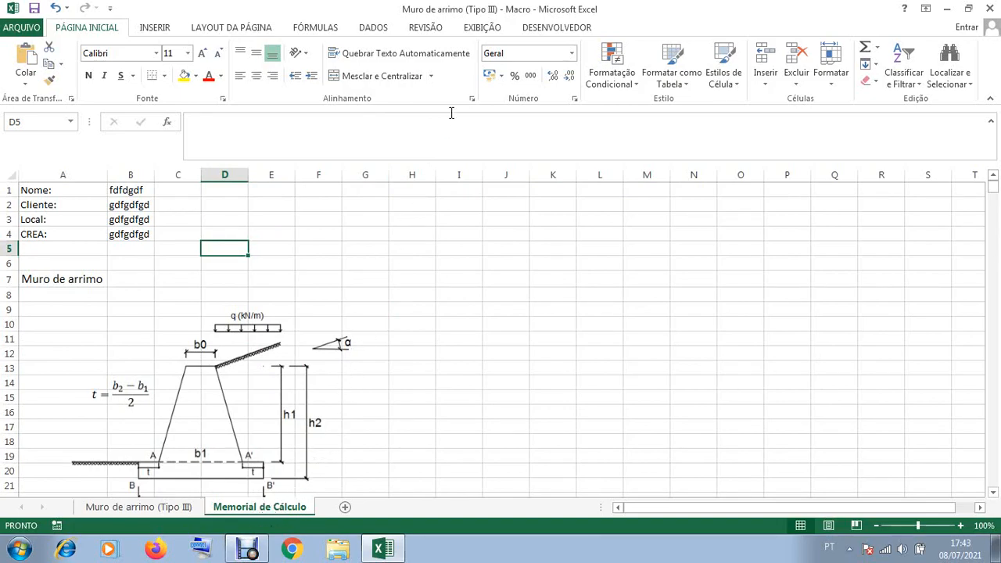
pyautogui.click(475, 28)
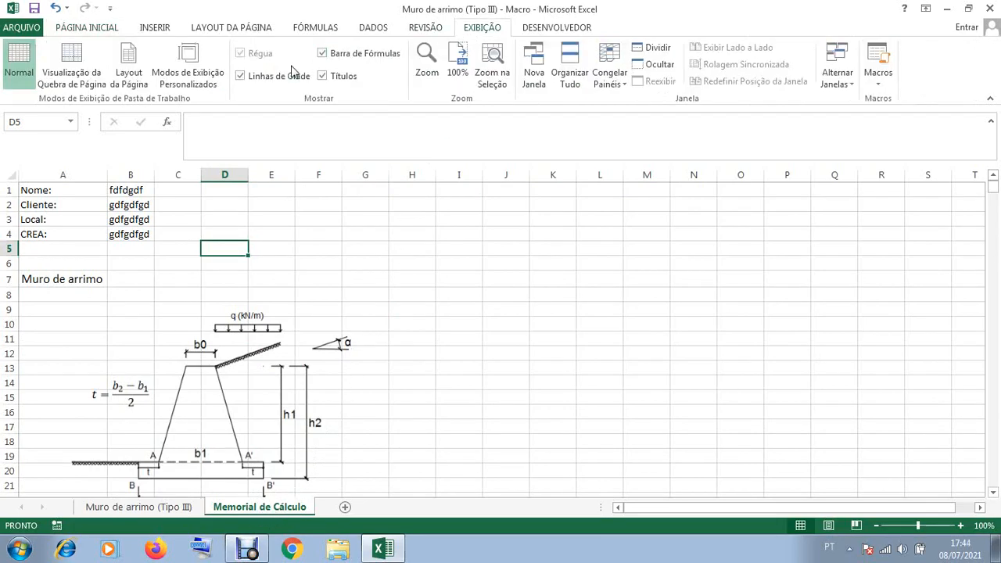
pyautogui.click(69, 61)
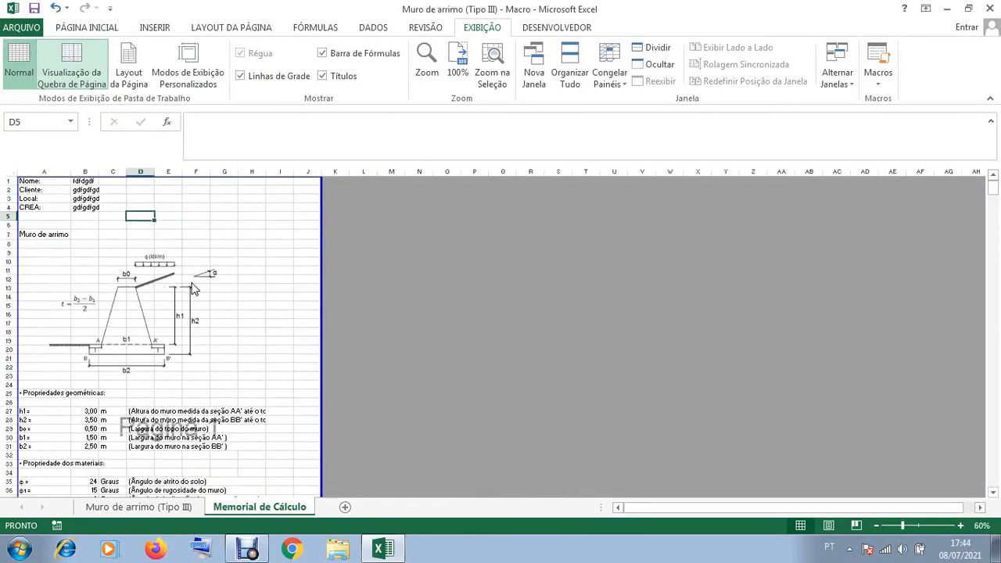
pyautogui.scroll(-6, 221, 279)
pyautogui.scroll(-9, 222, 278)
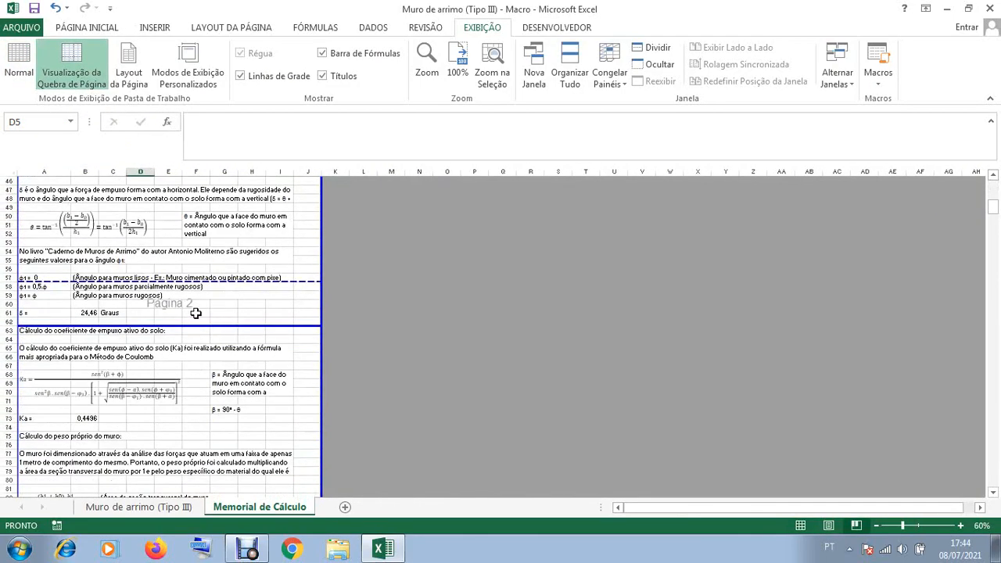
pyautogui.scroll(-1, 191, 313)
# Step: Move the manual page break from below row 62 up to below row 57, and check the page breaks further down the sheet
pyautogui.moveTo(216, 257); pyautogui.dragTo(213, 300)
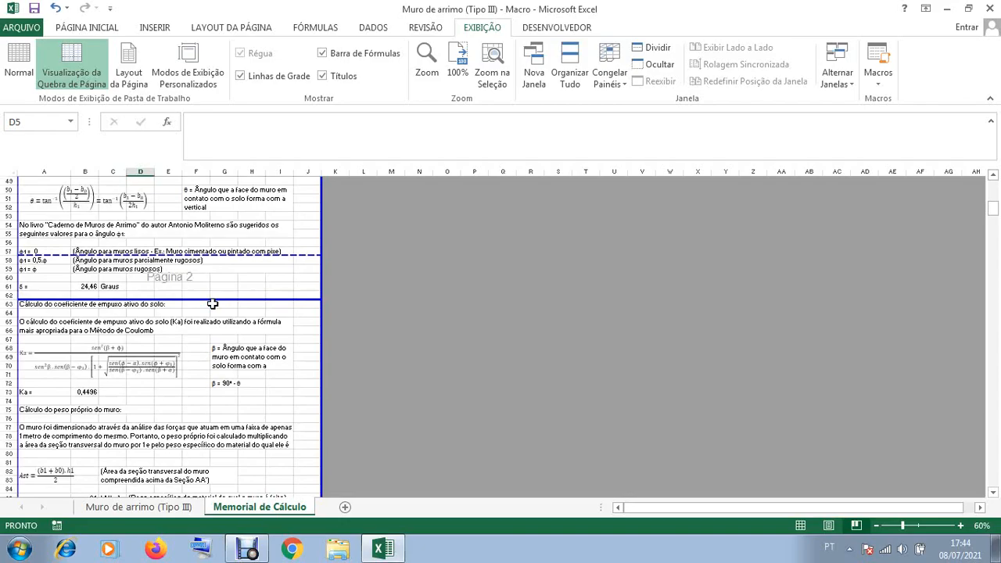
pyautogui.moveTo(217, 299); pyautogui.dragTo(214, 255)
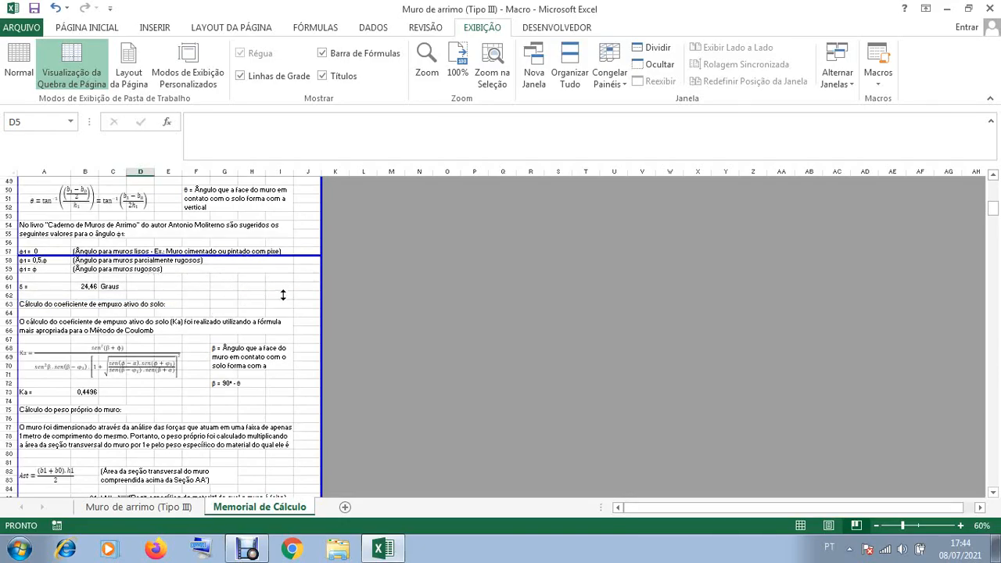
pyautogui.click(282, 294)
pyautogui.scroll(-16, 282, 295)
pyautogui.scroll(-20, 282, 296)
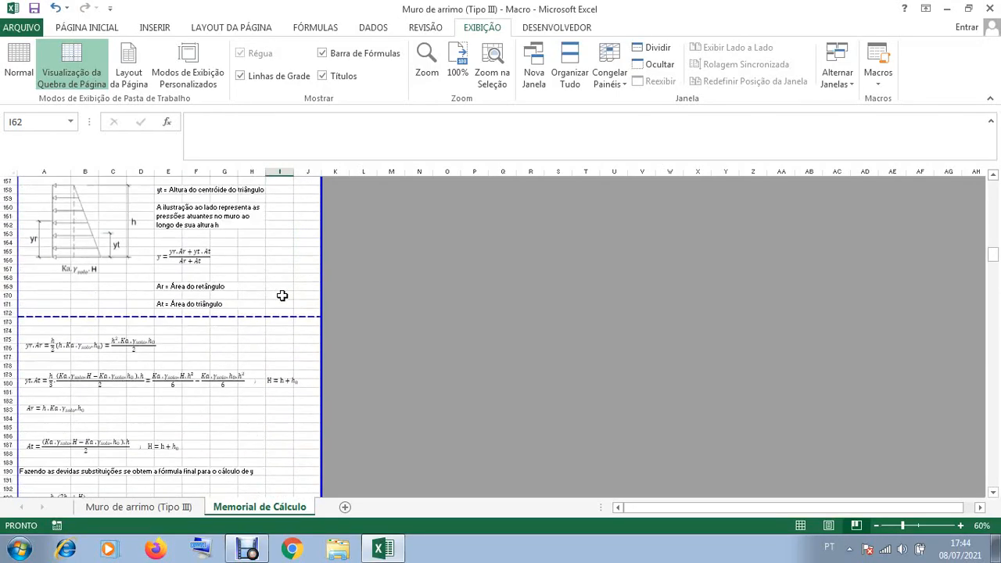
pyautogui.scroll(-20, 283, 296)
pyautogui.scroll(-20, 283, 296)
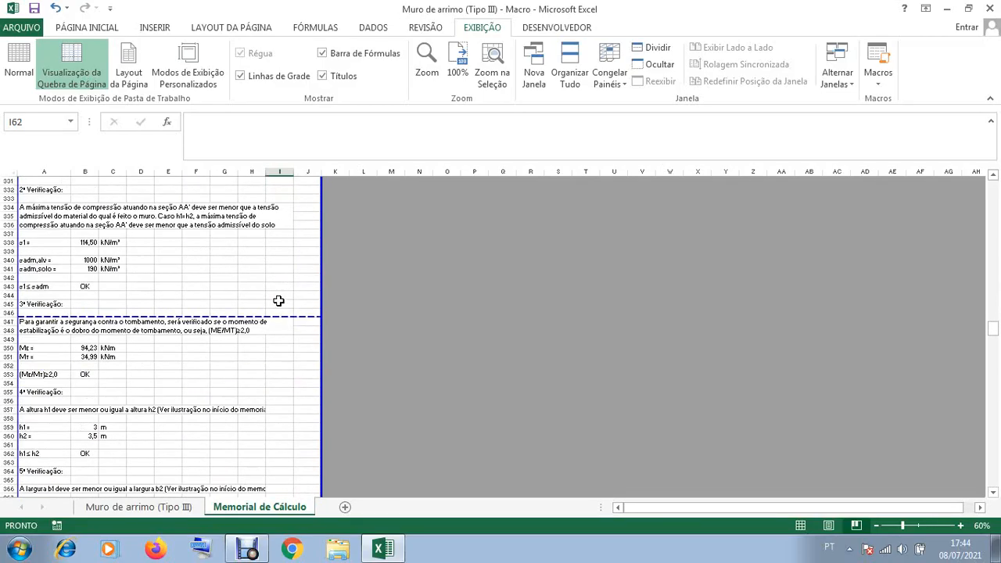
# Step: Return to the Muro de arrimo (Tipo III) sheet and review the notes below the input data and the verifications table
pyautogui.click(159, 508)
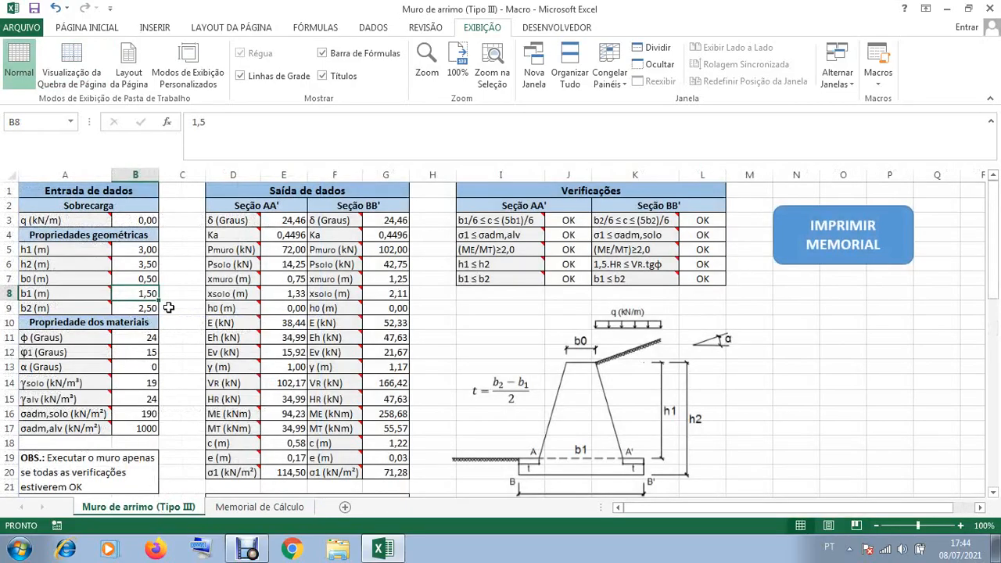
pyautogui.click(139, 220)
pyautogui.scroll(-3, 194, 286)
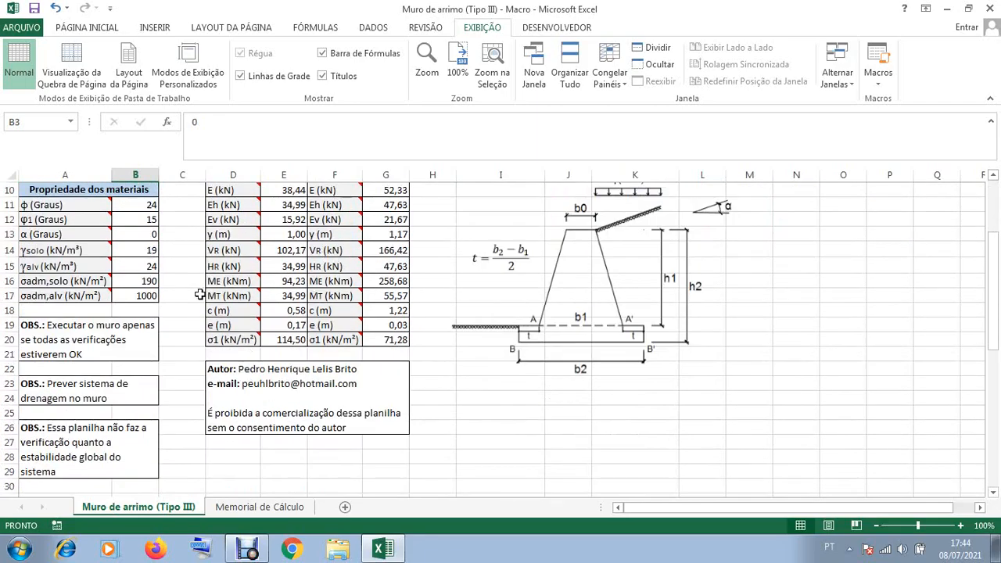
pyautogui.scroll(-1, 200, 295)
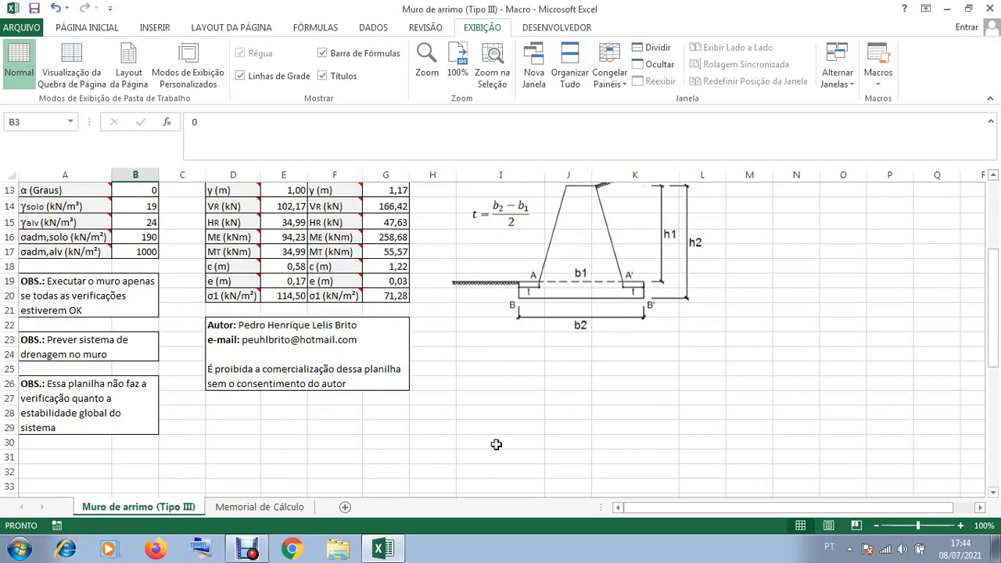
pyautogui.scroll(4, 636, 443)
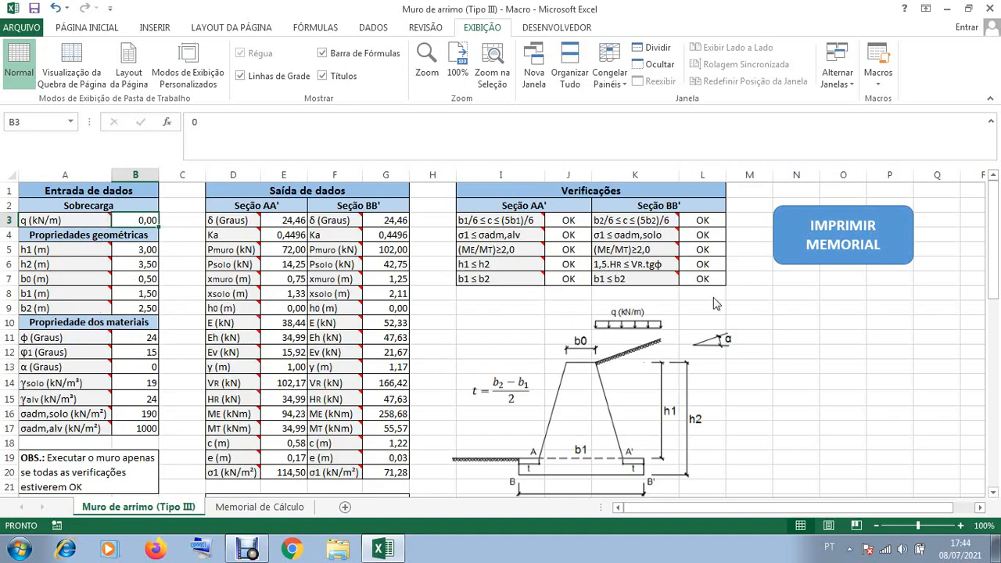
pyautogui.moveTo(597, 234)
# Step: Reduce the wall width b1 in two successive trials, ending at 1,3 m
pyautogui.click(145, 294)
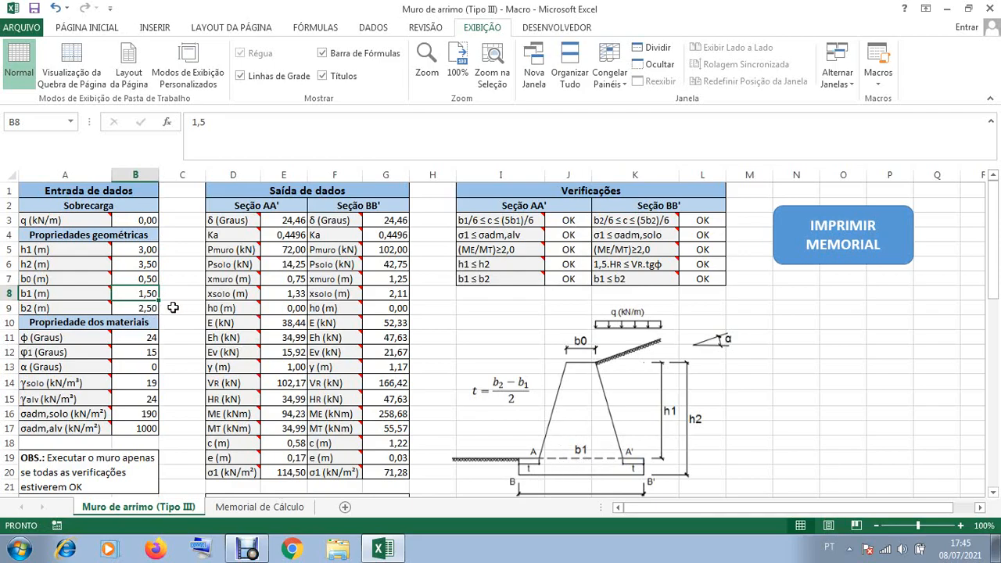
pyautogui.write('1')
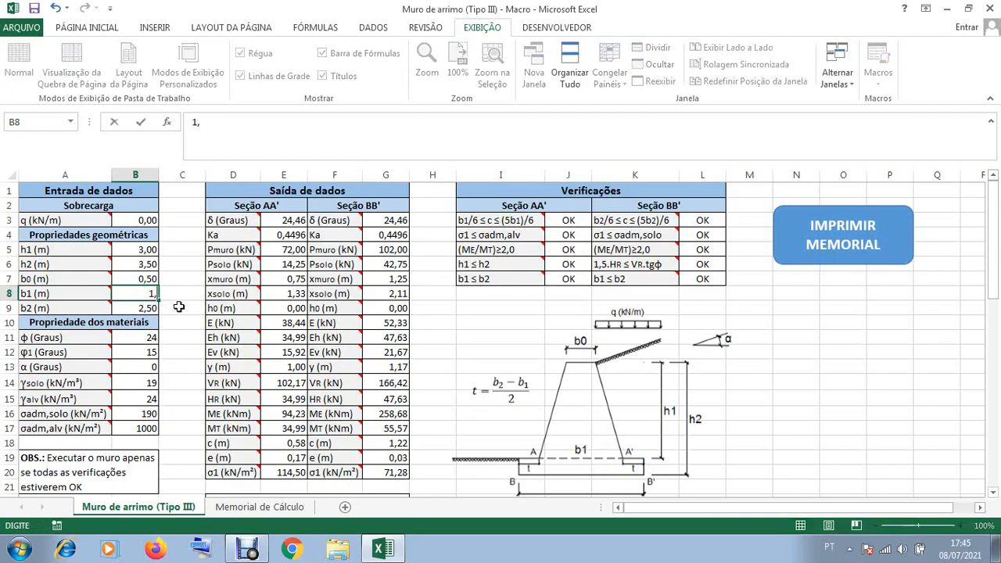
pyautogui.press('Return')
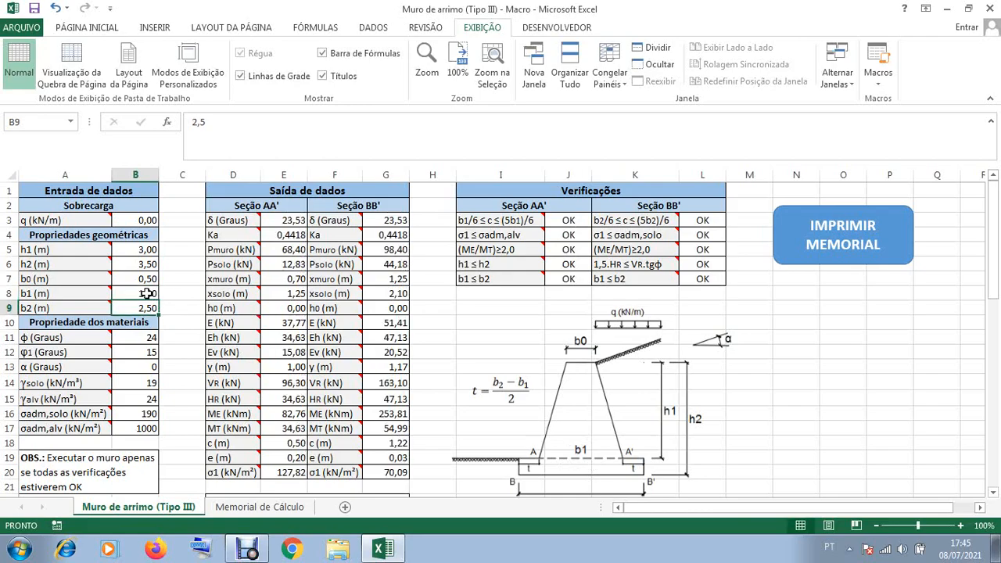
pyautogui.click(147, 295)
pyautogui.write('1')
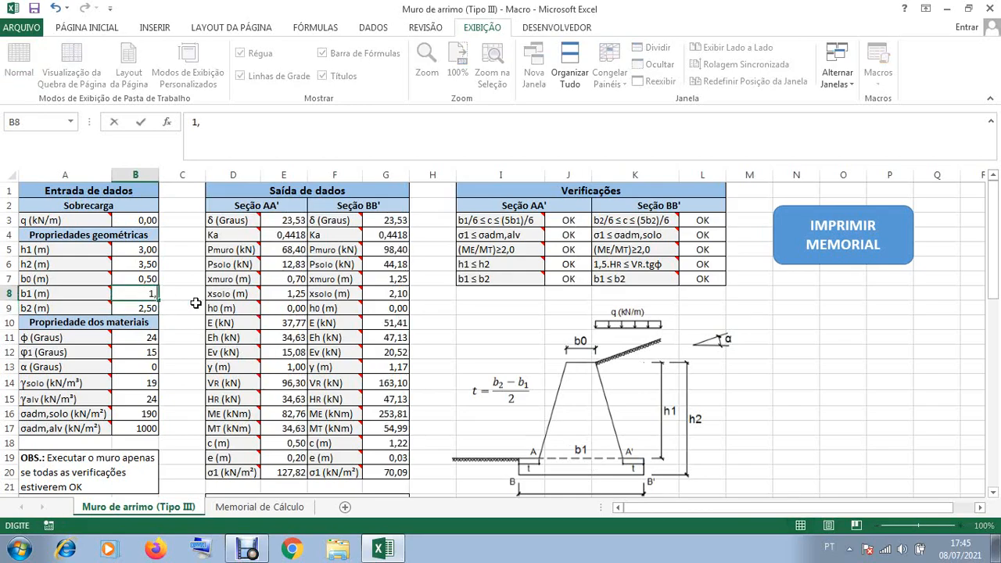
pyautogui.press('Return')
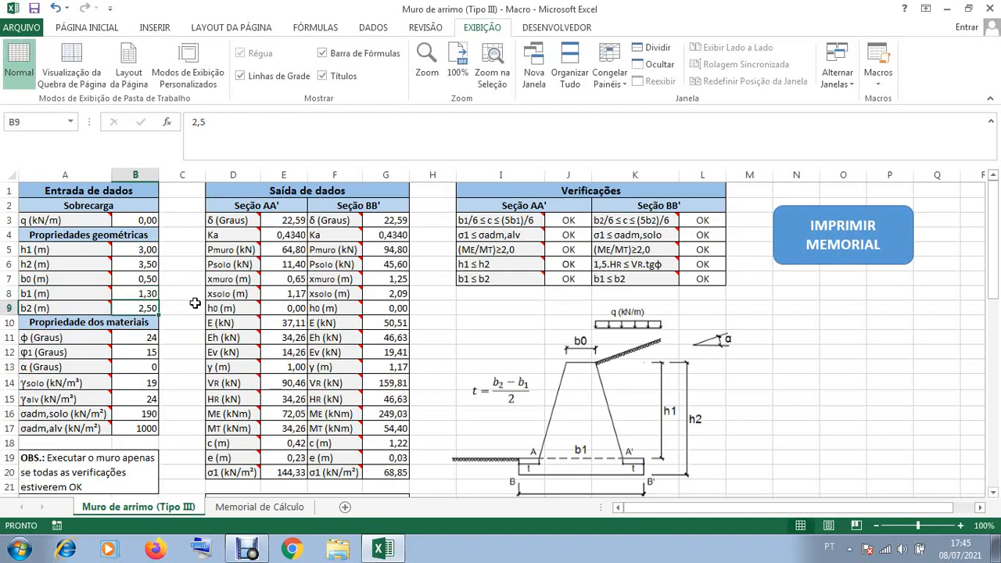
# Step: Try a b1 width of 1,2 m and read the comment on the section AA' (ME/MT)≥2,0 verification
pyautogui.click(153, 295)
pyautogui.write('1')
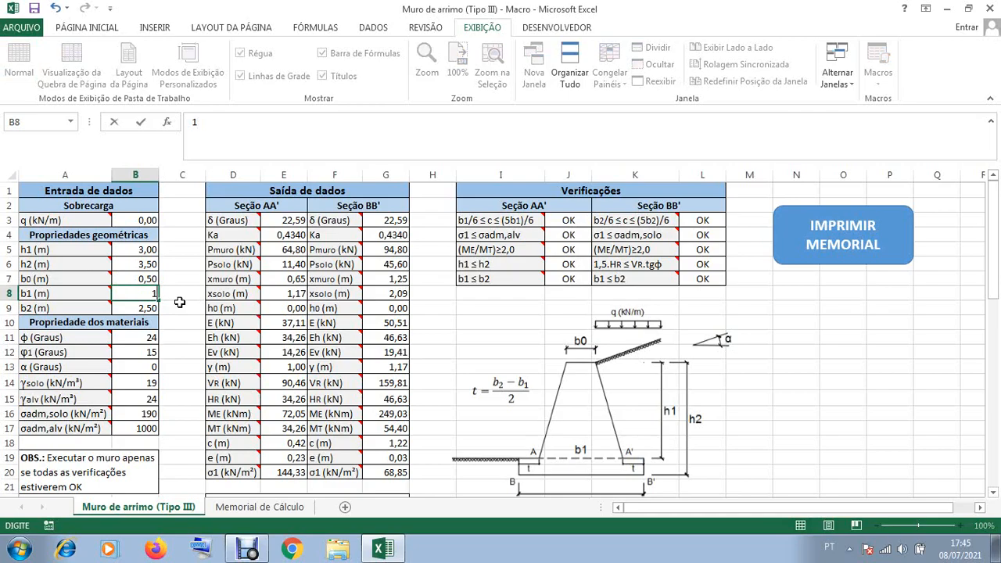
pyautogui.write(',2')
pyautogui.press('Return')
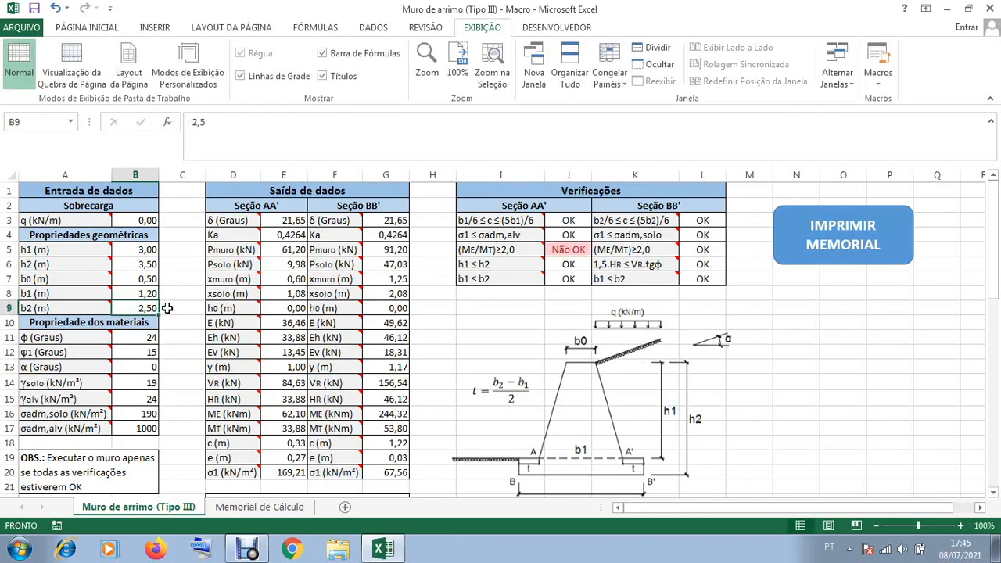
pyautogui.moveTo(523, 249)
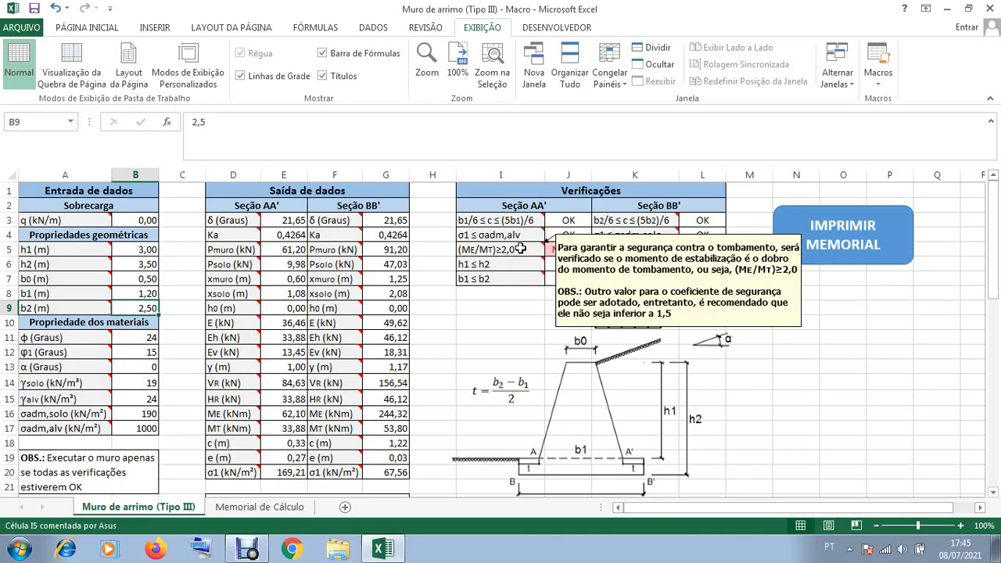
# Step: Set the wall width b1 in B8 to 1,3 m
pyautogui.click(147, 293)
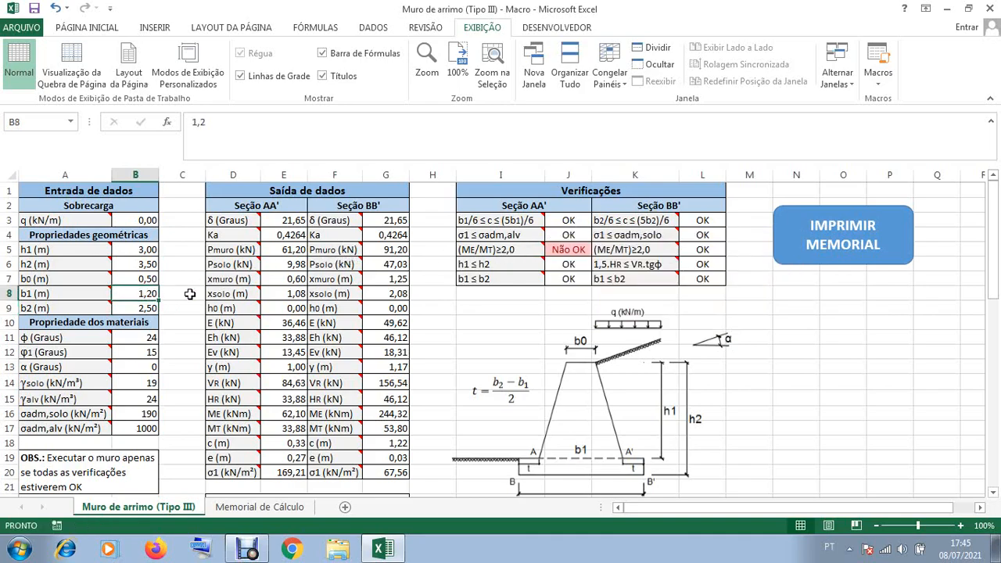
pyautogui.write('1,3')
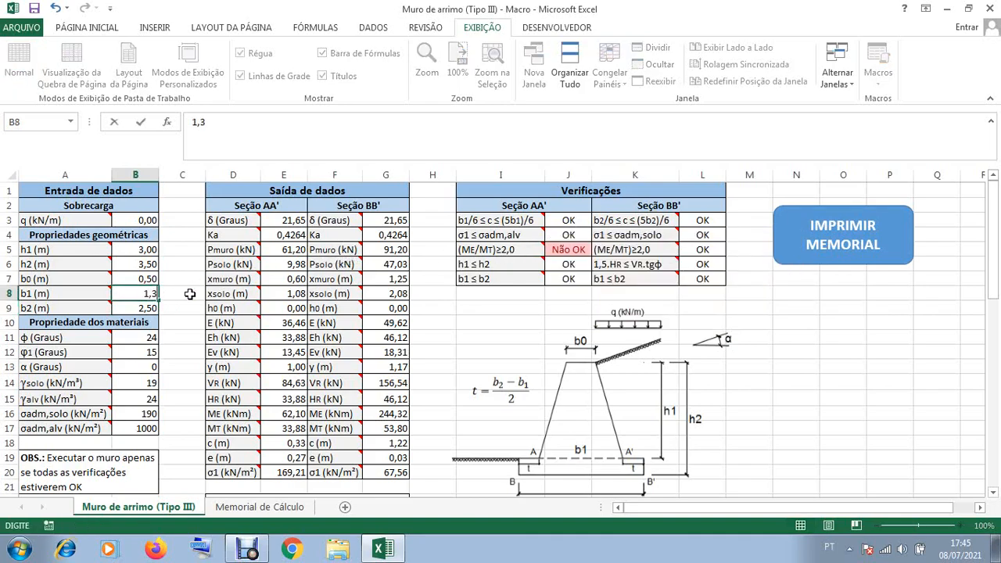
pyautogui.press('Return')
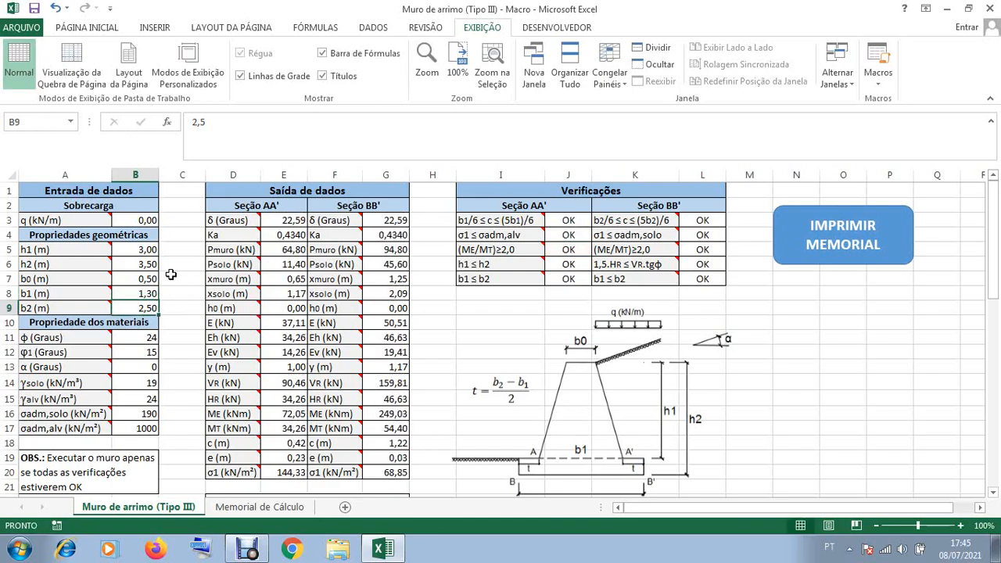
pyautogui.click(100, 27)
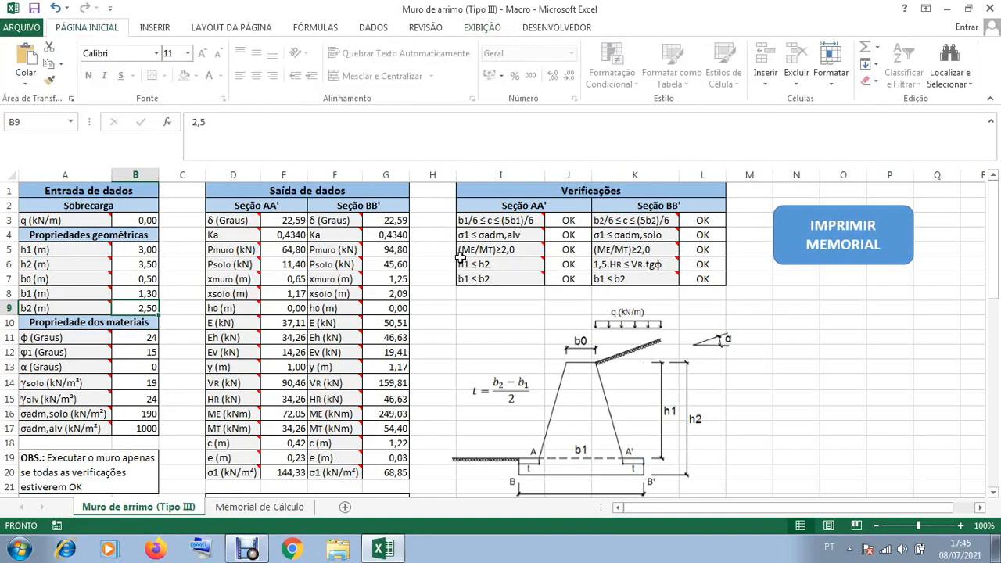